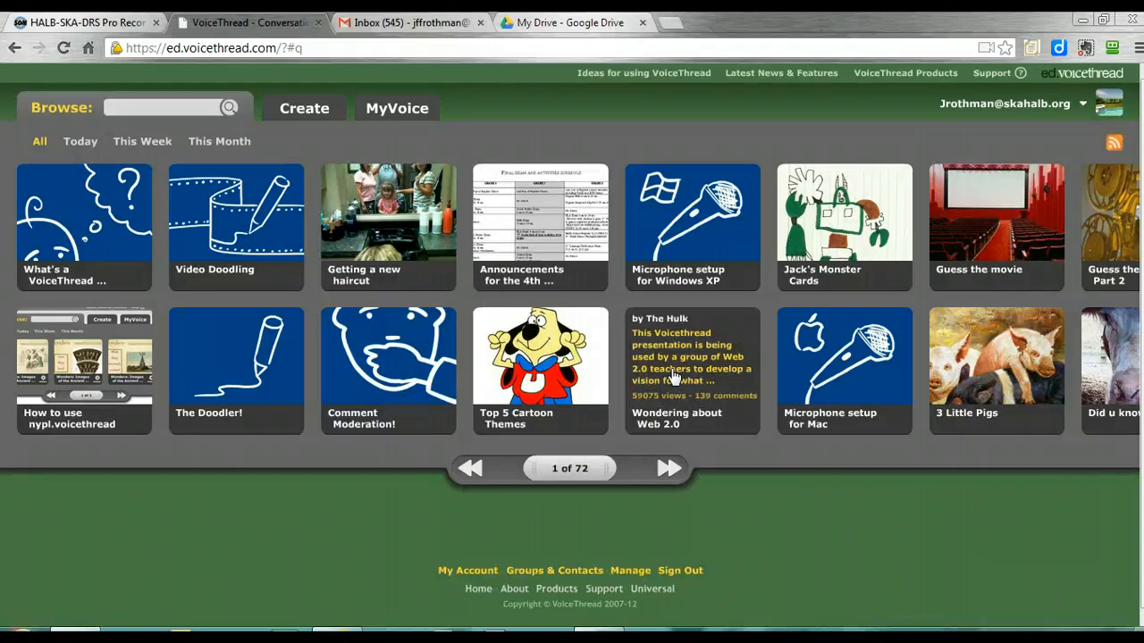
Start creating a new VoiceThread and show the available upload sources
left_click(299, 118)
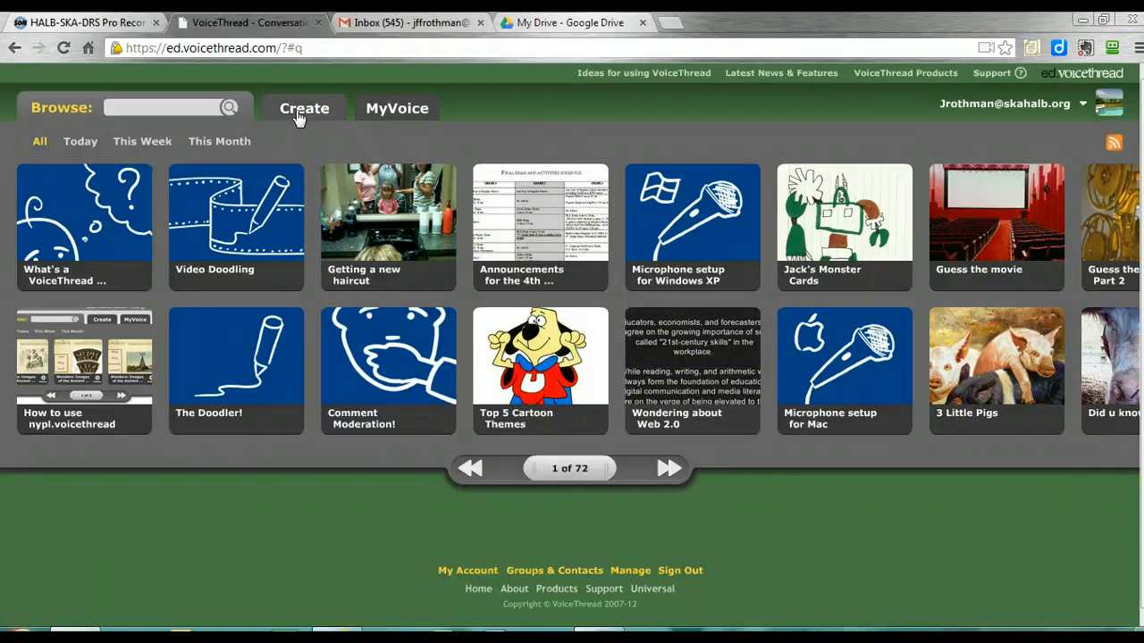
left_click(297, 112)
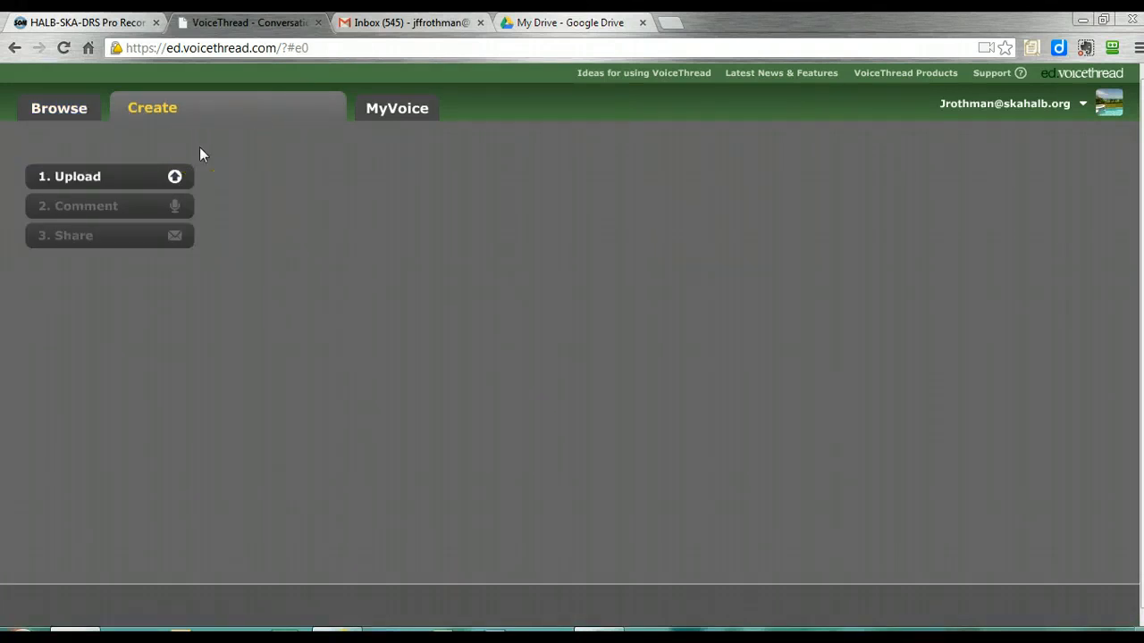
left_click(93, 178)
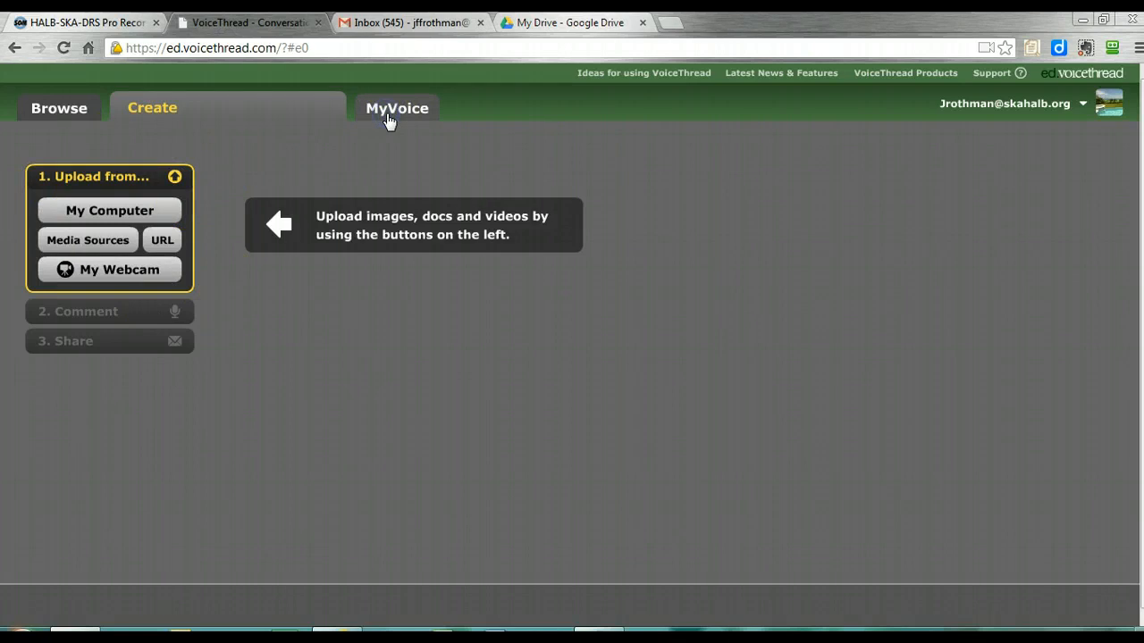
Open the existing "My Test Voicethread" from the personal VoiceThread collection for editing
left_click(391, 118)
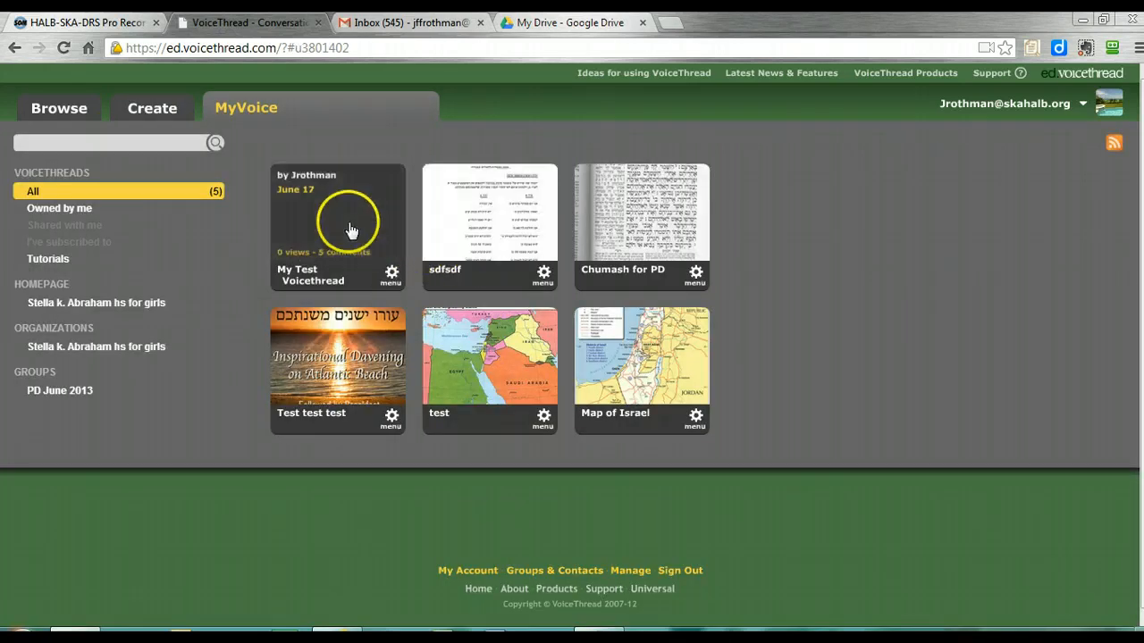
left_click(393, 277)
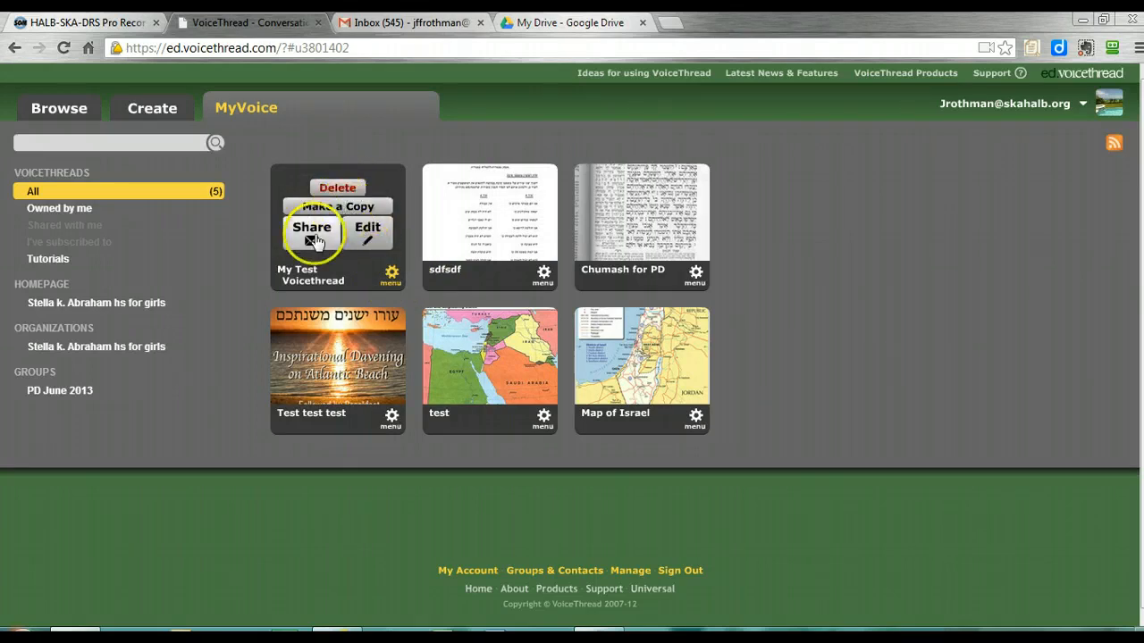
left_click(368, 234)
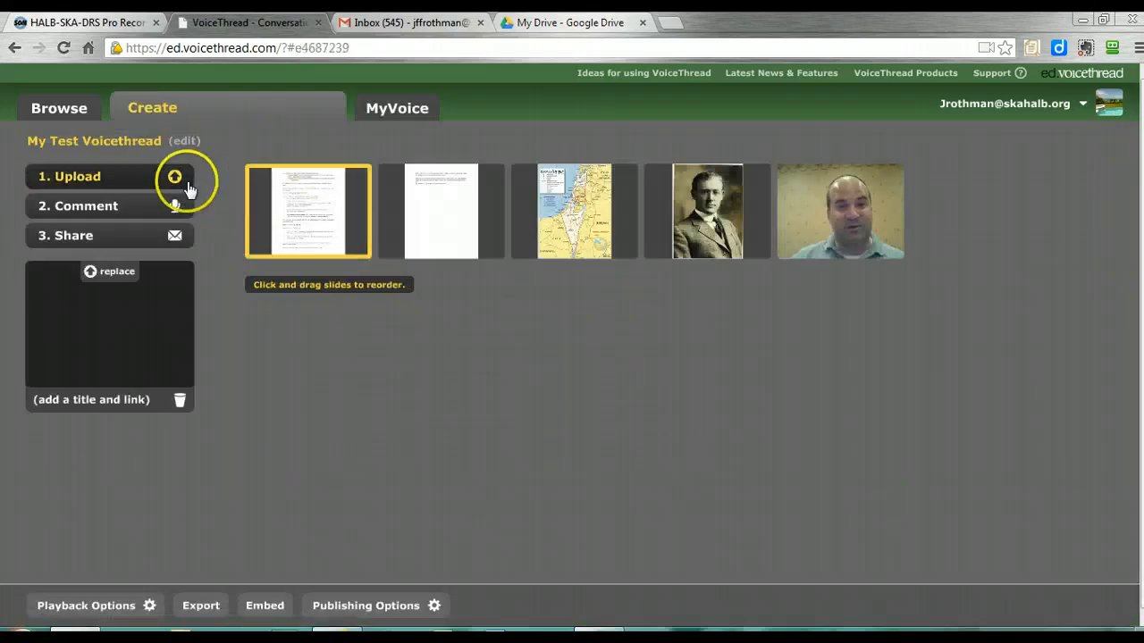
Preview the first slides of My Test Voicethread in the comment view and inspect the first document page up close
left_click(75, 208)
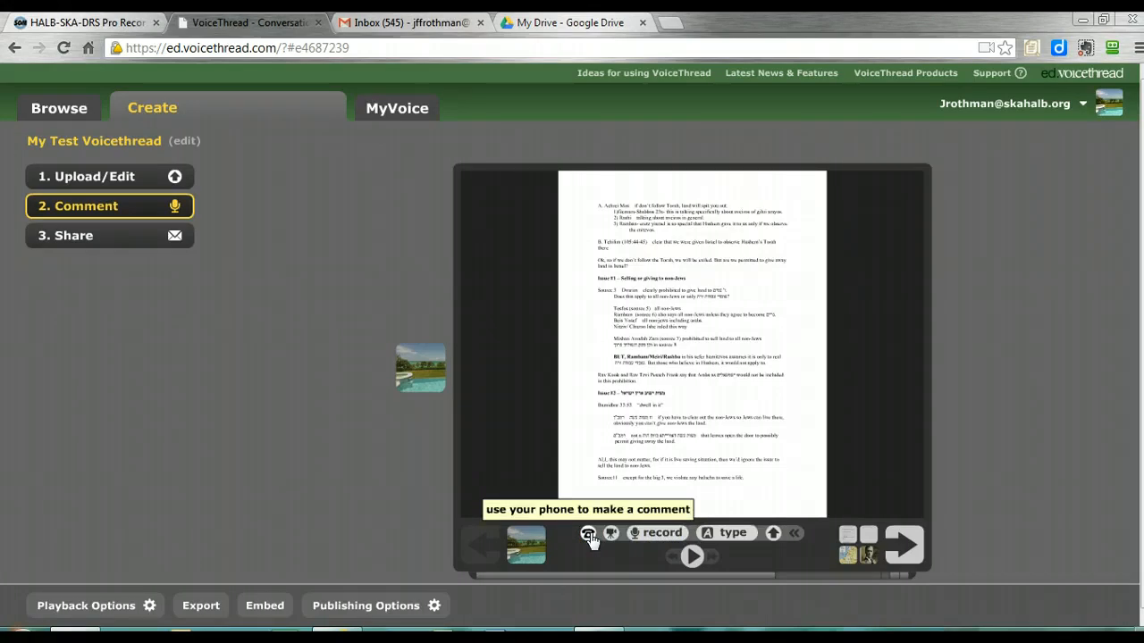
left_click(904, 547)
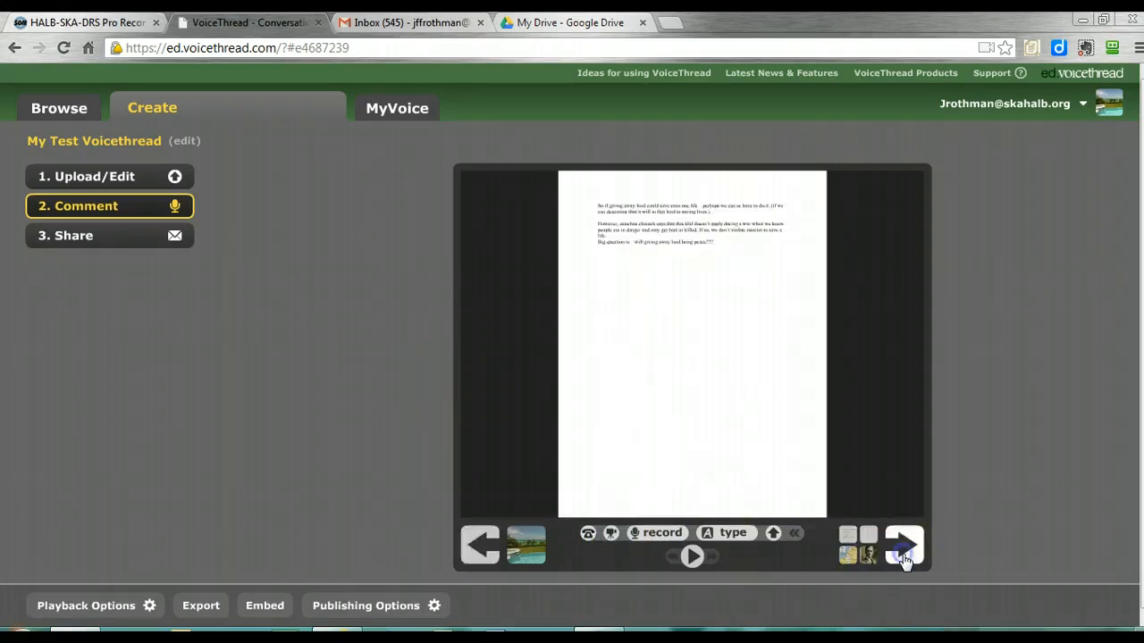
left_click(904, 557)
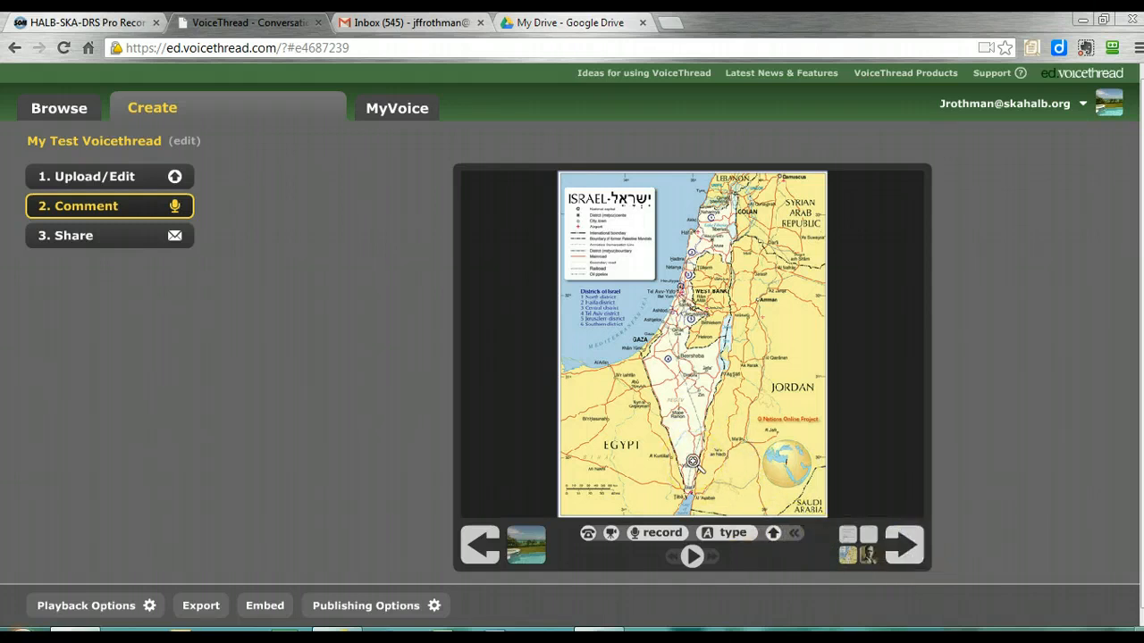
left_click(474, 556)
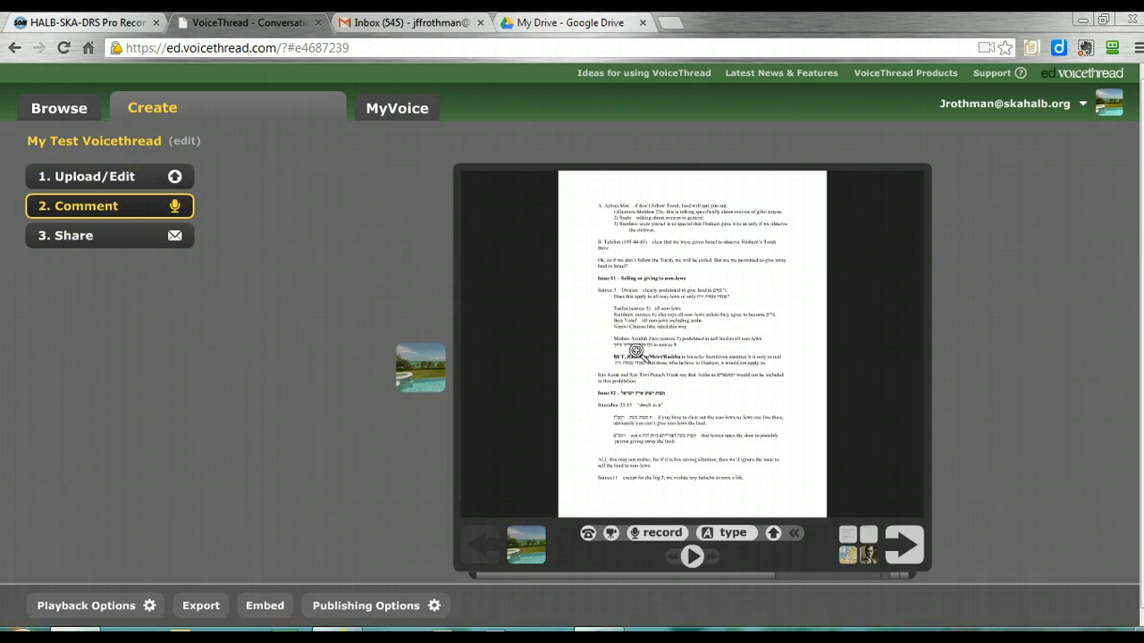
left_click(705, 400)
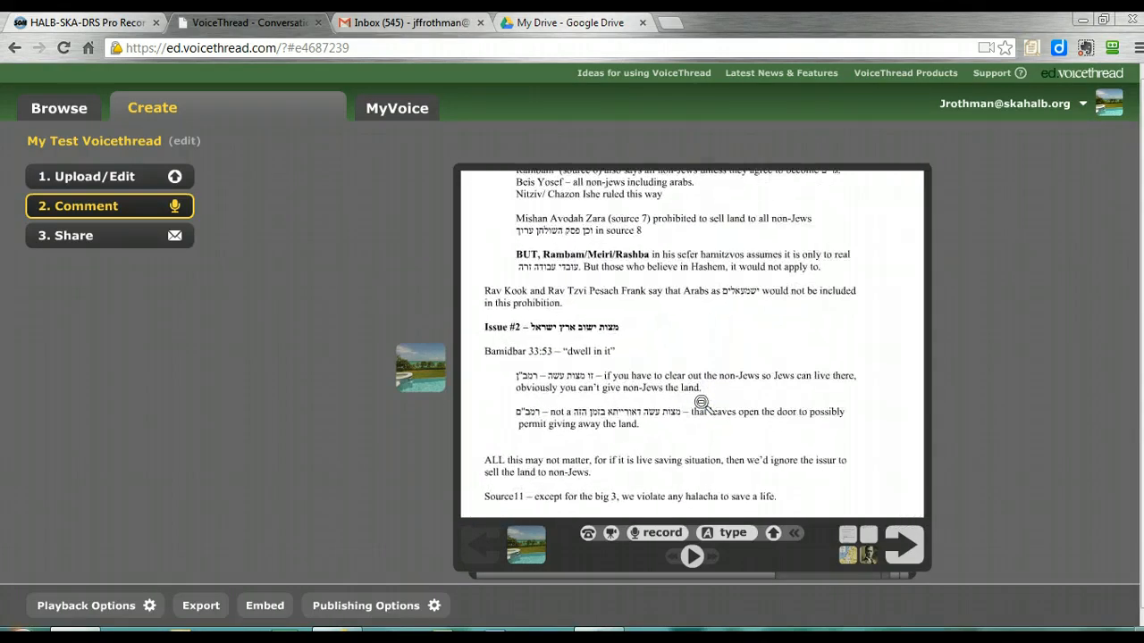
left_click(702, 402)
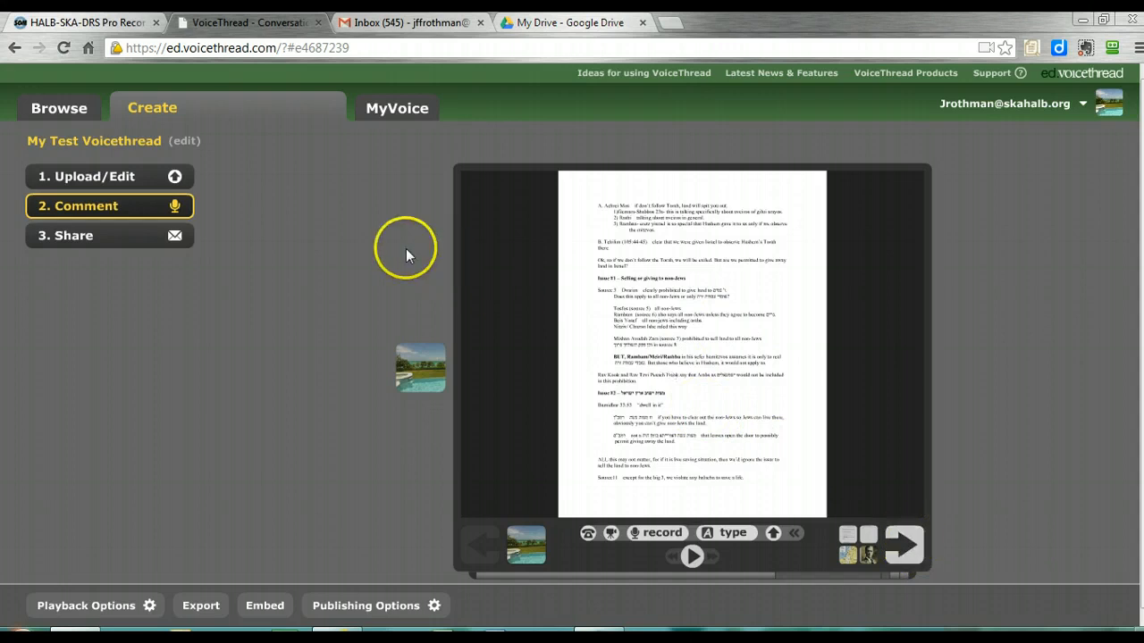
Play the "test" VoiceThread from the personal collection, dismiss its audio comment and exit the presentation
left_click(399, 111)
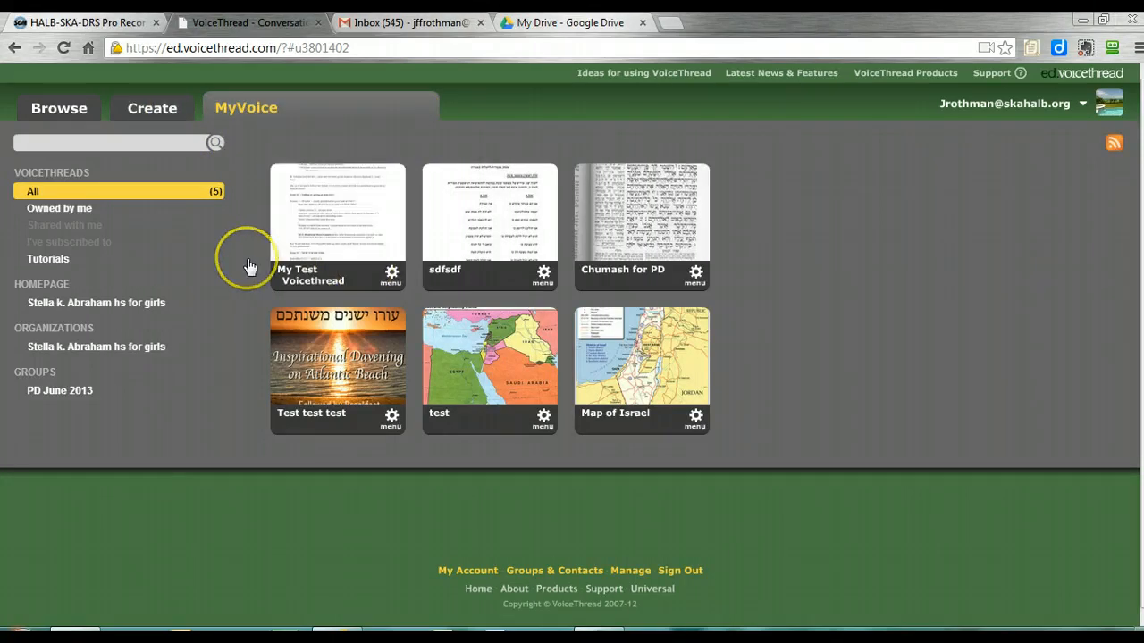
left_click(510, 391)
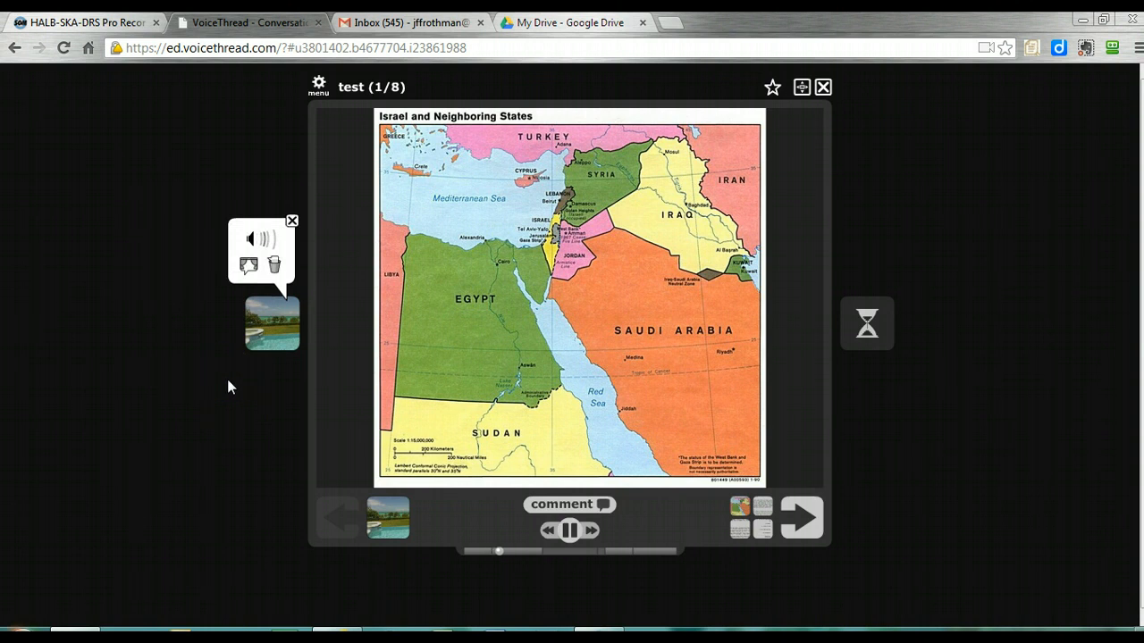
left_click(291, 220)
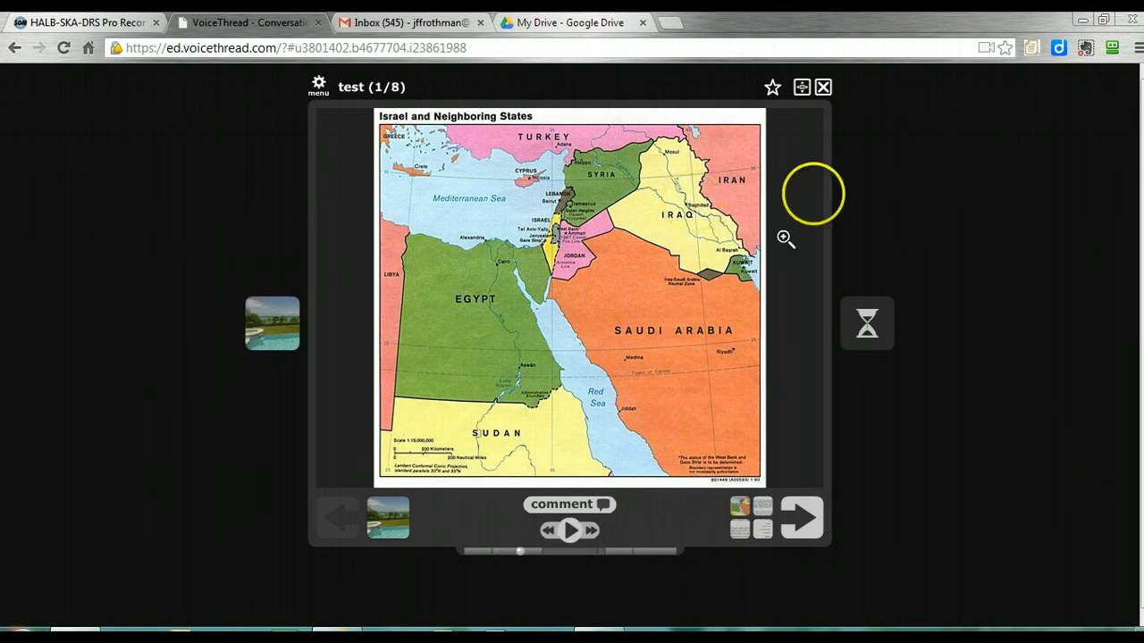
left_click(823, 88)
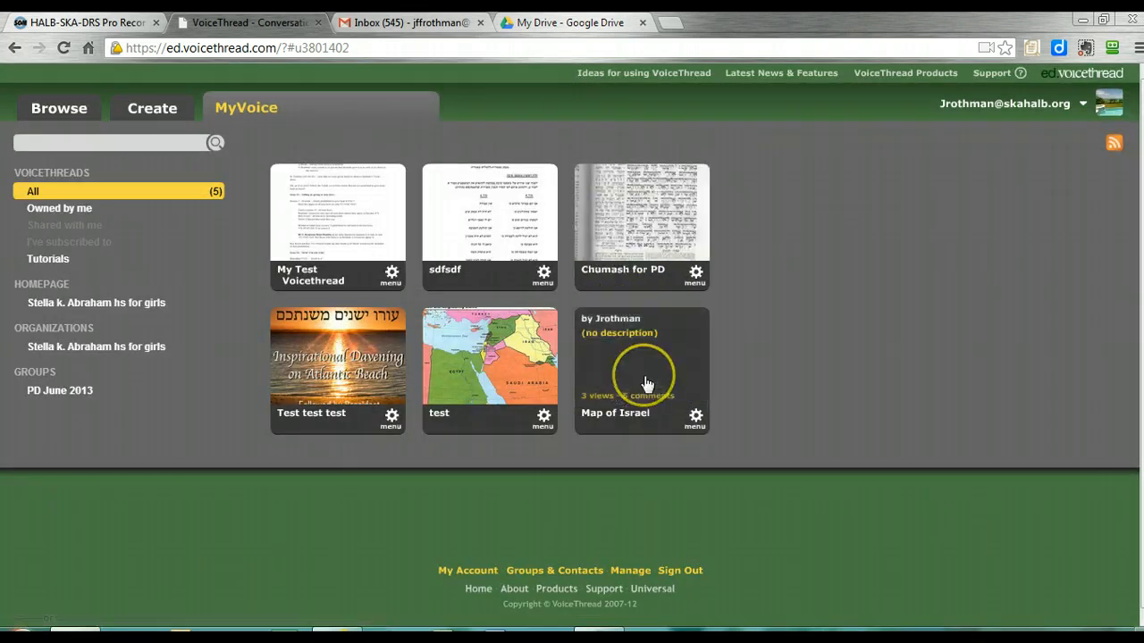
Play the different commenters' comments on the first slide of the "Map of Israel" VoiceThread and exit the presentation
left_click(647, 383)
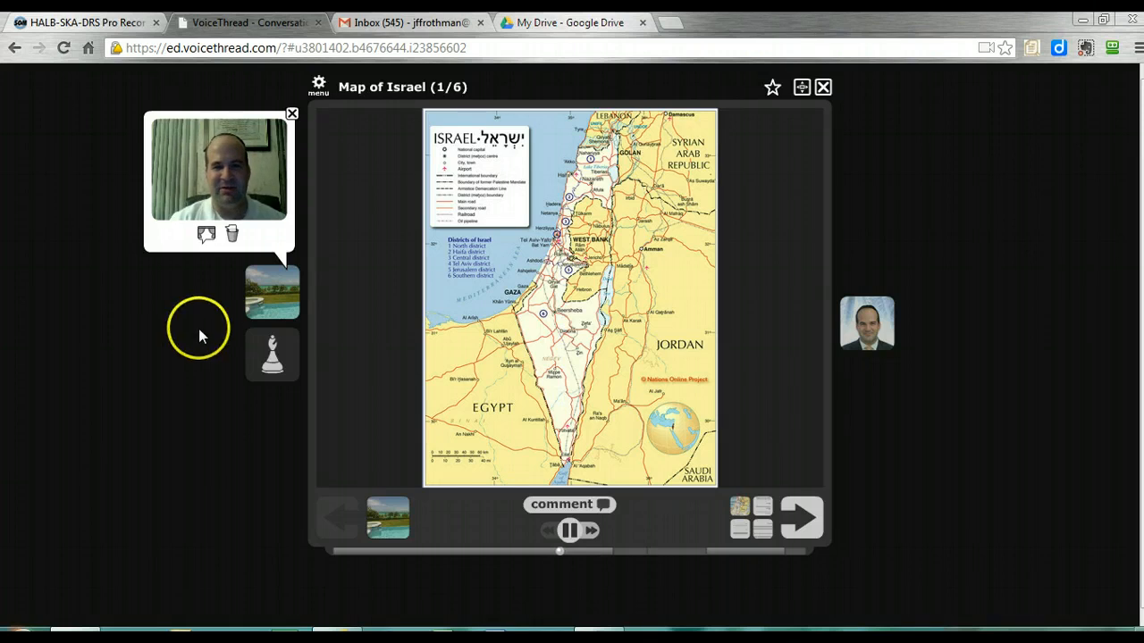
left_click(273, 358)
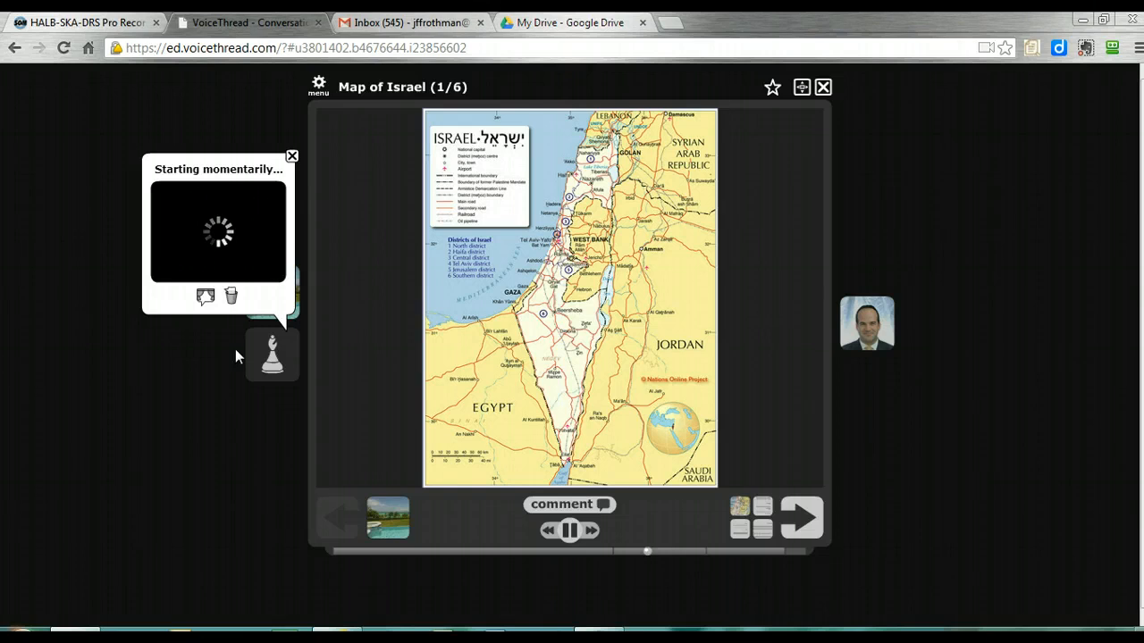
left_click(869, 334)
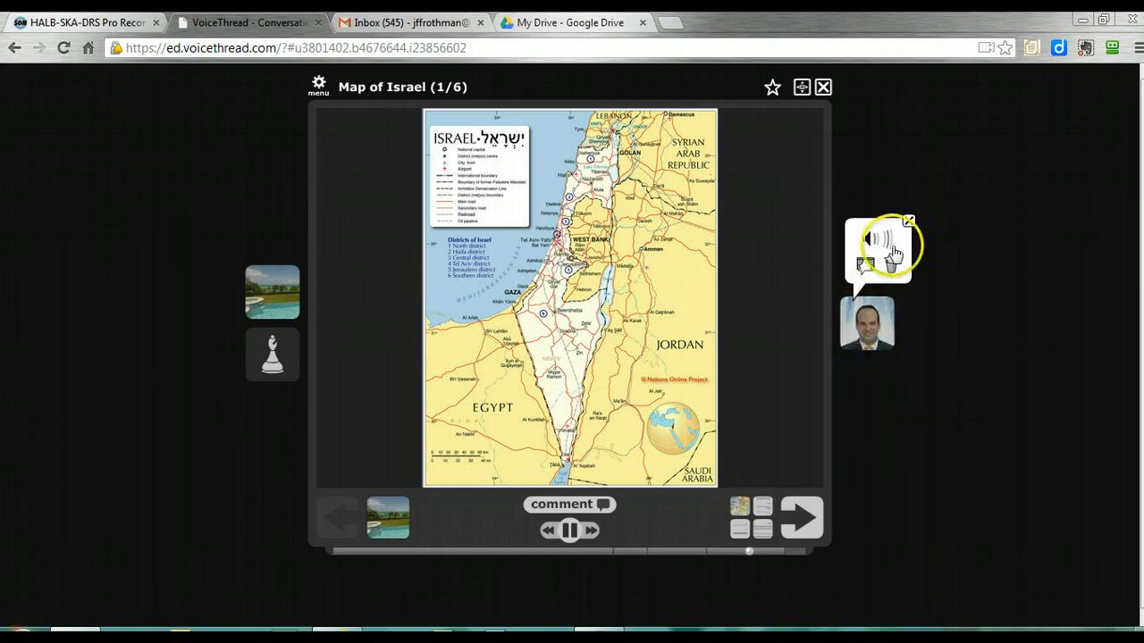
left_click(910, 222)
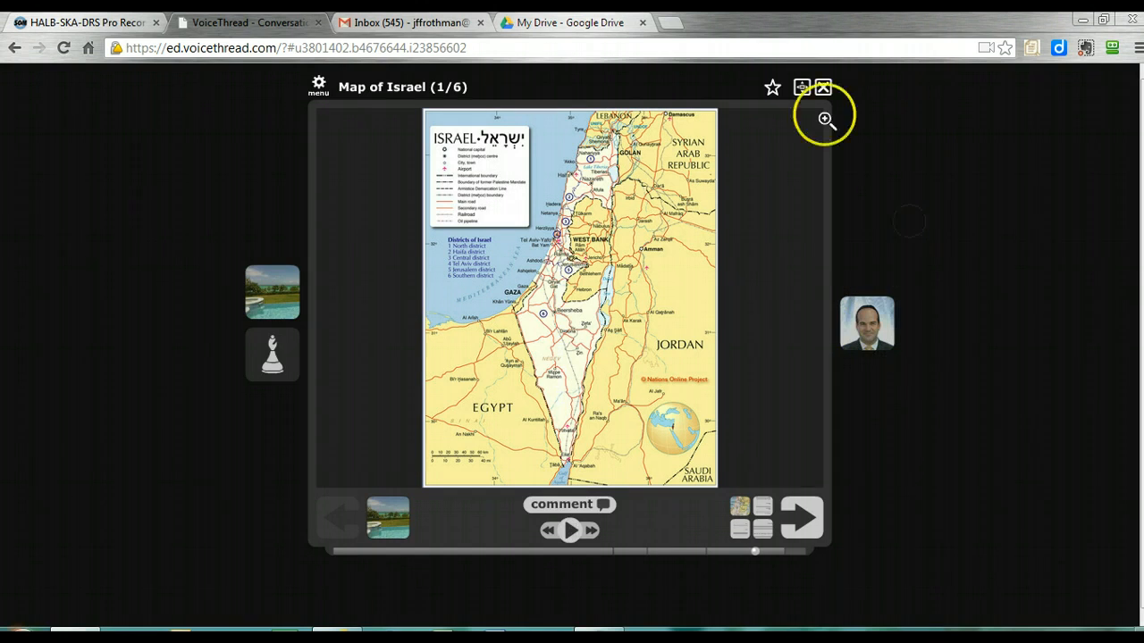
left_click(823, 88)
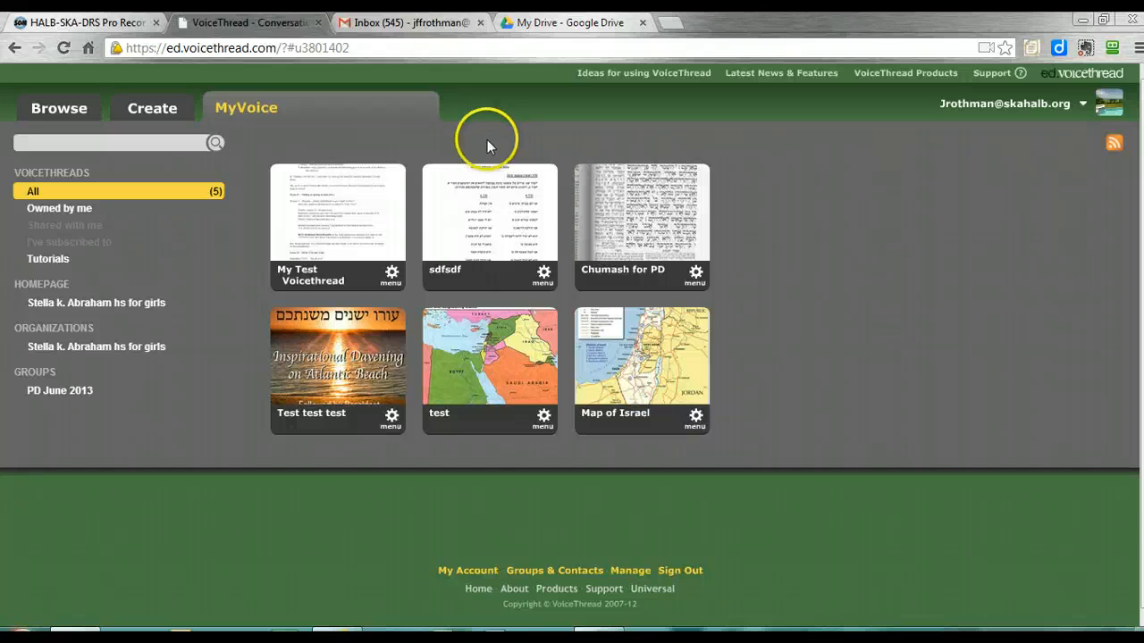
Reopen "My Test Voicethread" in edit mode from its options
mouse_move(276, 174)
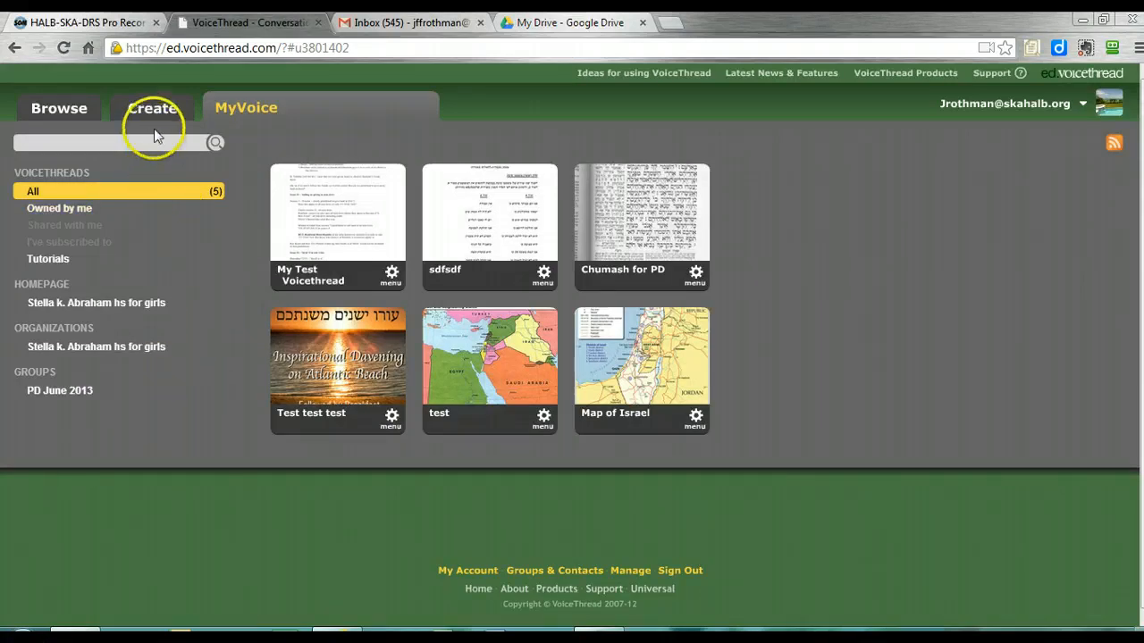
mouse_move(385, 319)
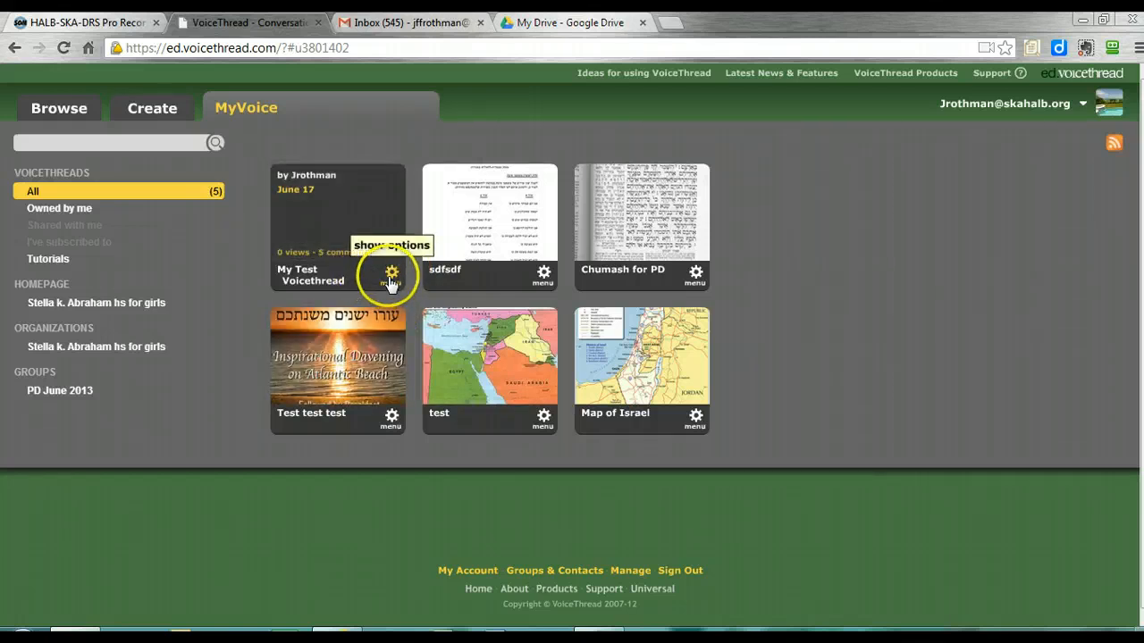
left_click(390, 273)
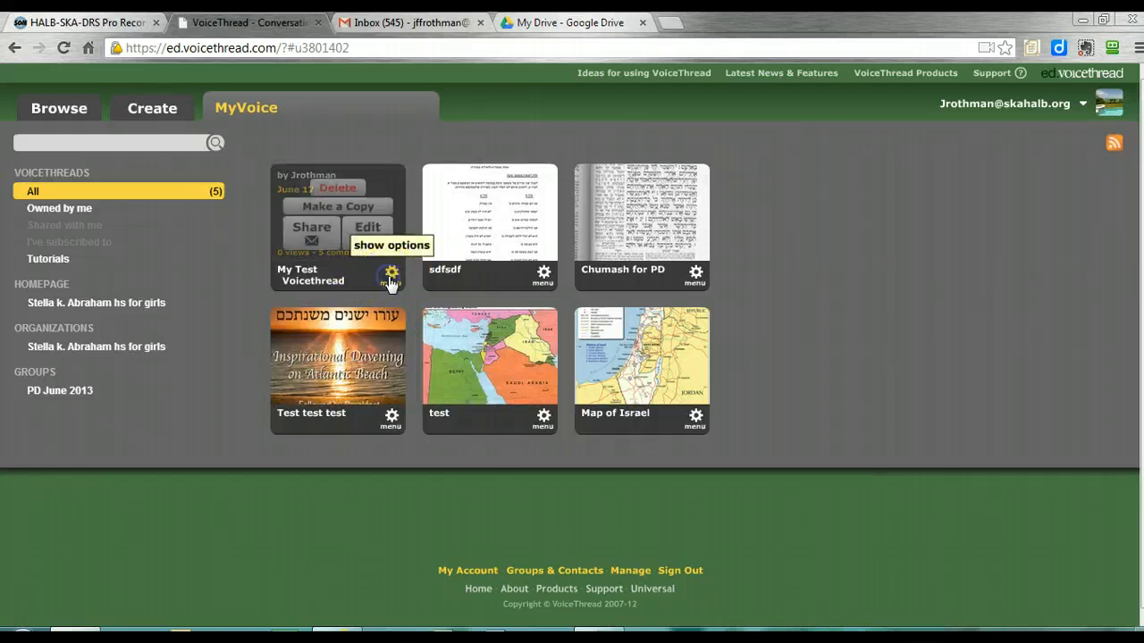
double_click(365, 234)
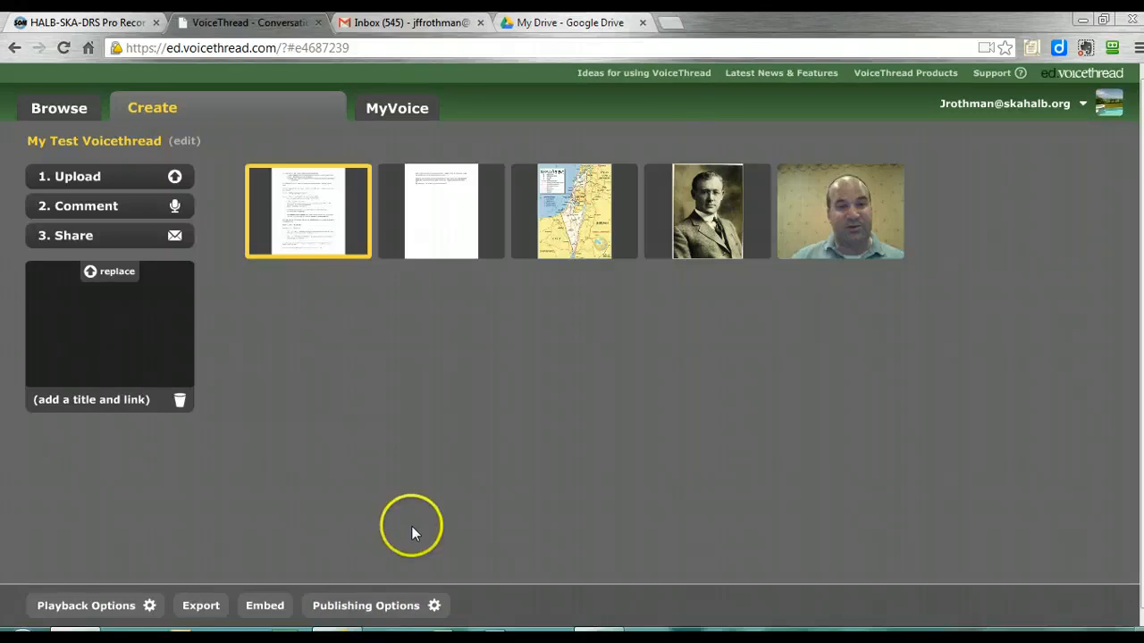
Review the VoiceThread's publishing options, toggle Moderate Comments on and back off, and close them without saving
left_click(403, 611)
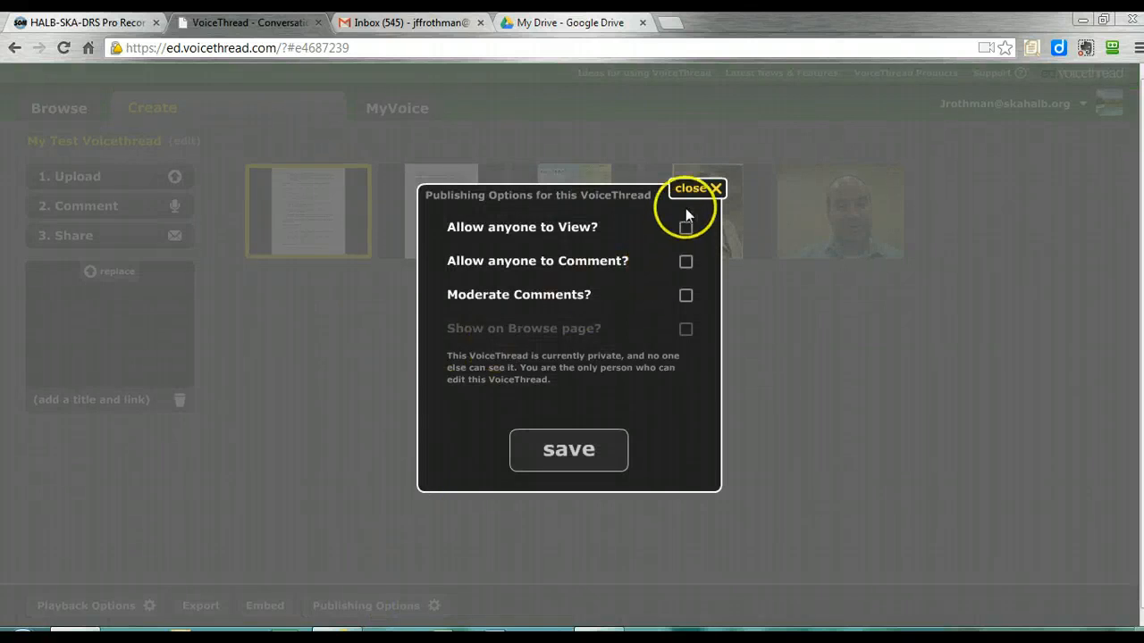
mouse_move(692, 330)
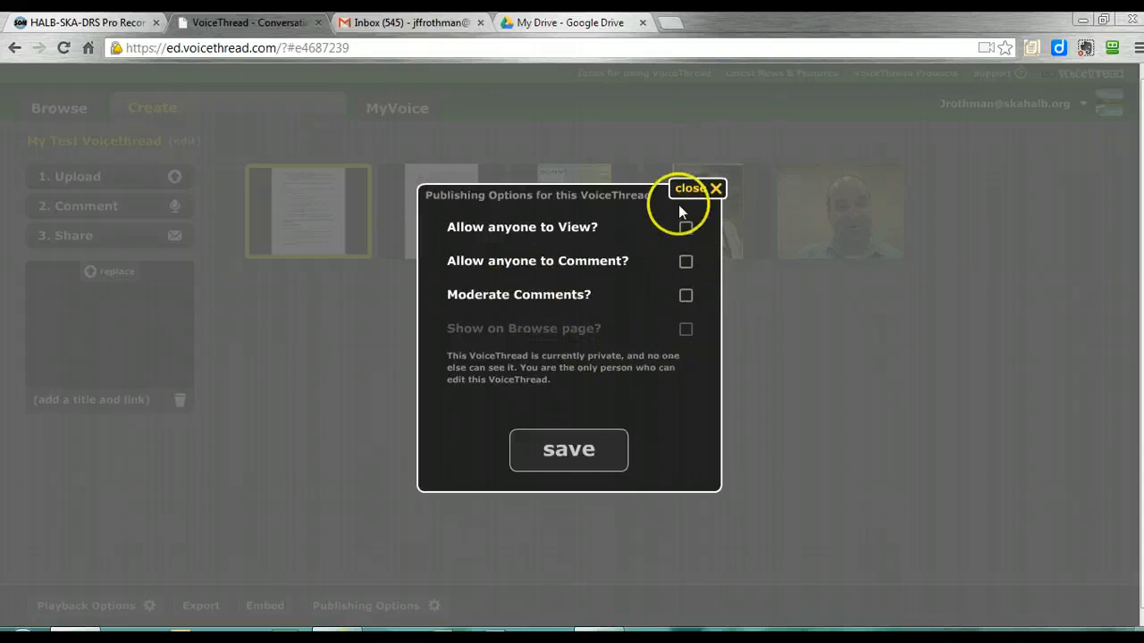
left_click(686, 298)
left_click(684, 299)
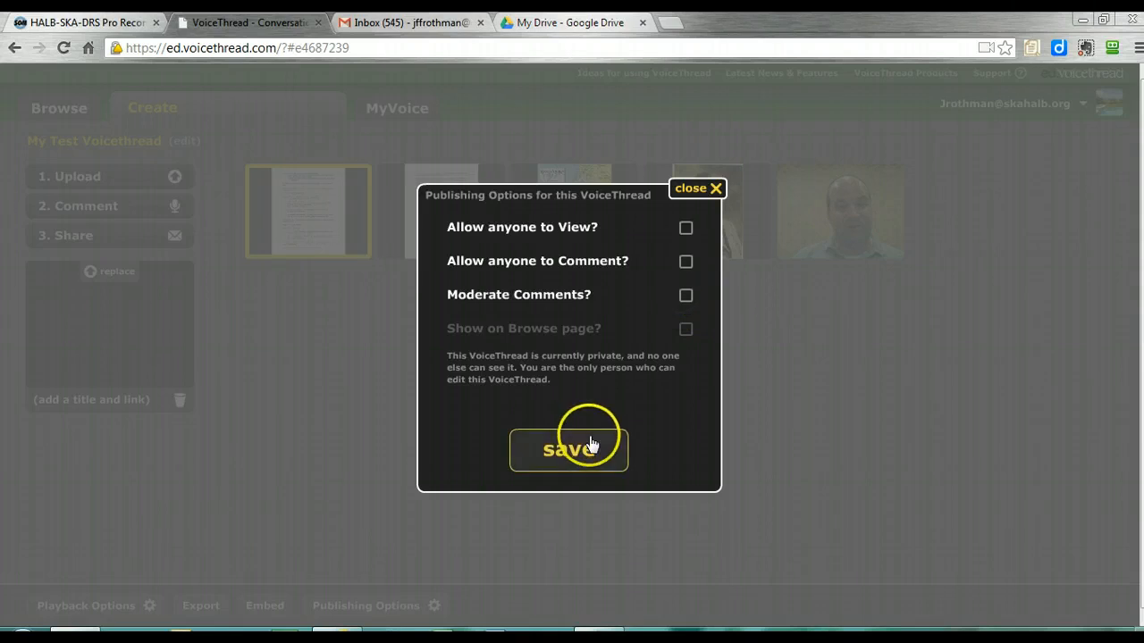
left_click(688, 188)
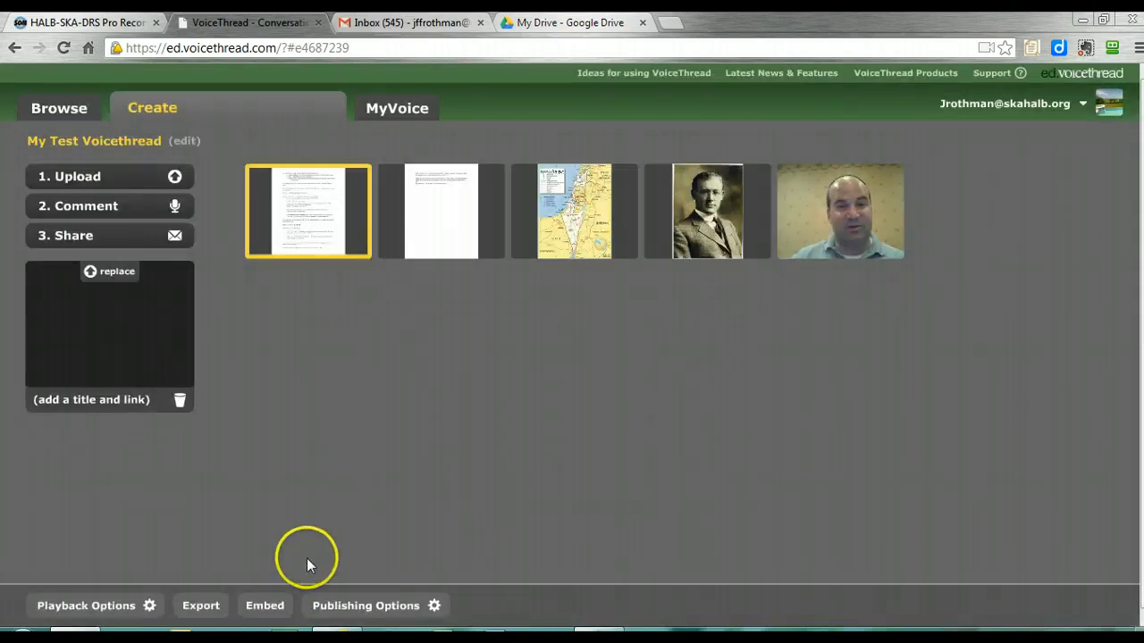
Look briefly at the VoiceThread's playback options and close them without saving
left_click(109, 615)
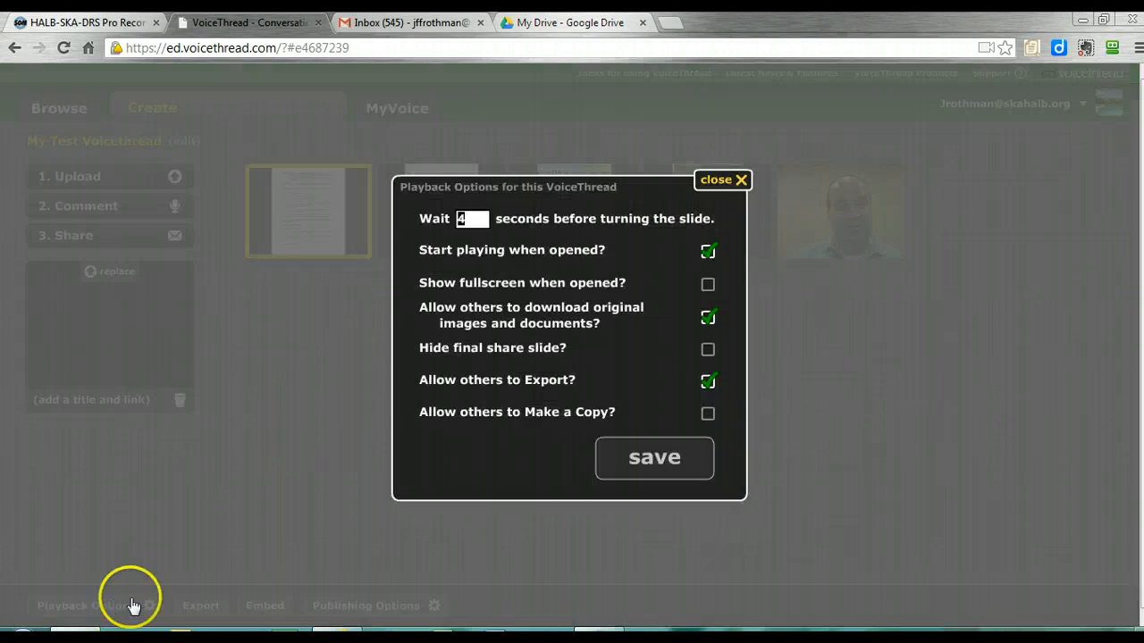
left_click(713, 188)
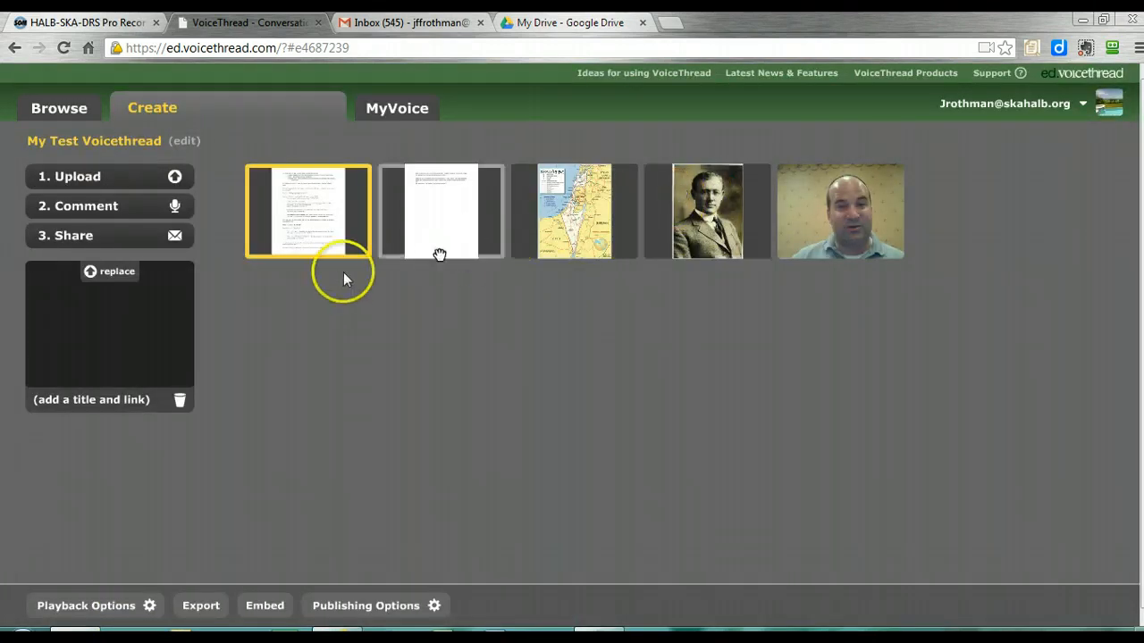
Open My Test Voicethread's comment view and advance to the Israel map slide
left_click(133, 208)
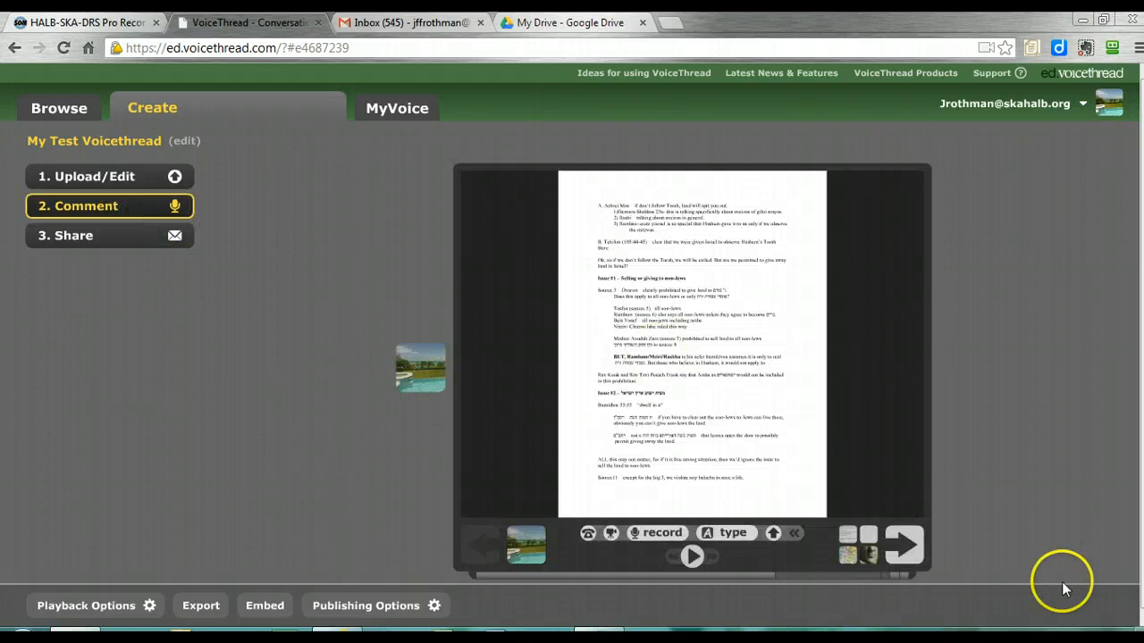
left_click(906, 554)
left_click(905, 556)
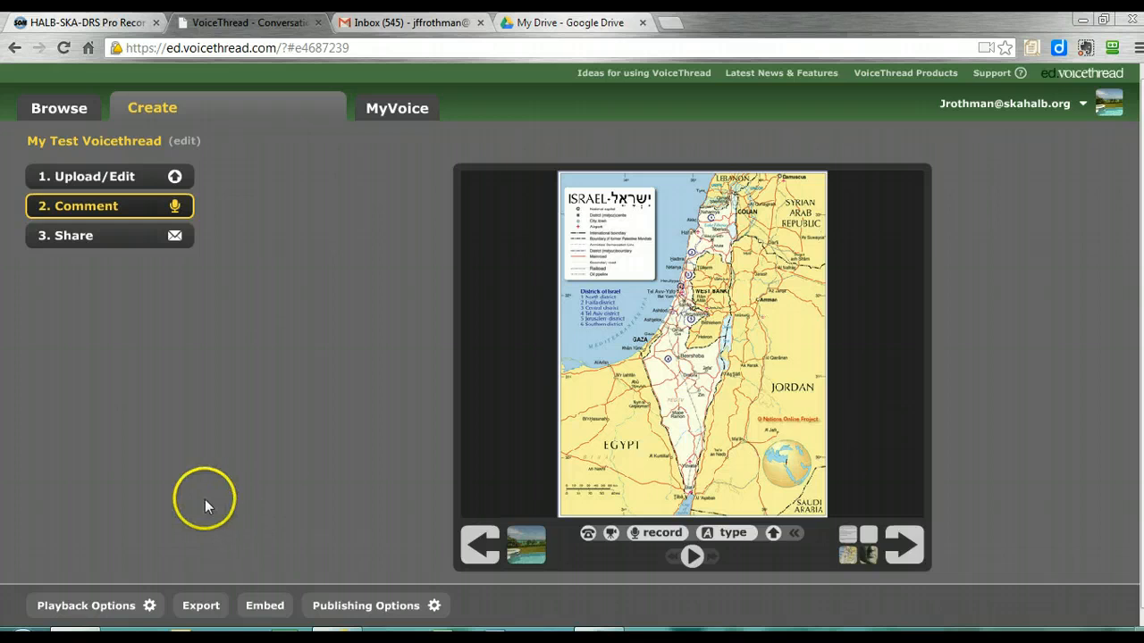
Review the playback options, including the slide-turning delay and hiding the final share slide, and close them without saving
left_click(140, 606)
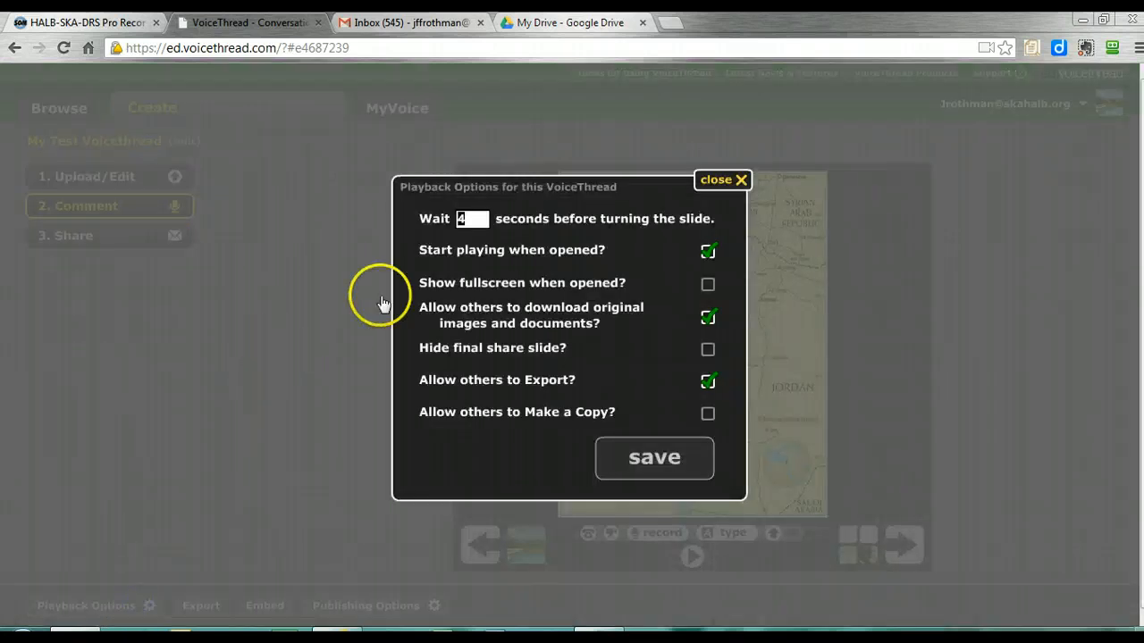
double_click(468, 217)
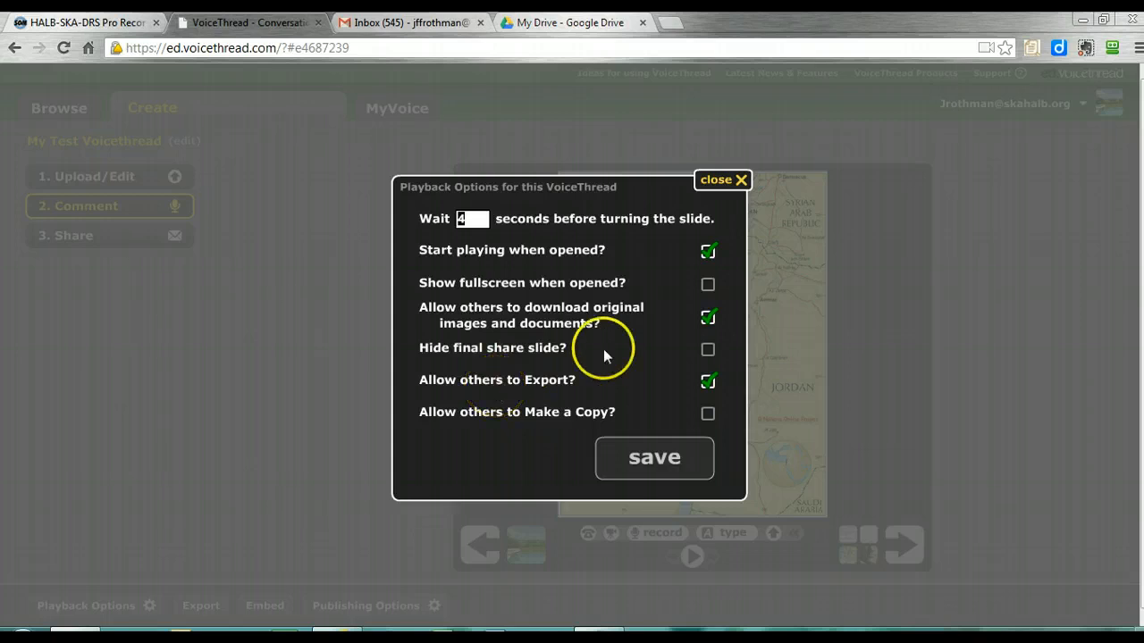
left_click(629, 348)
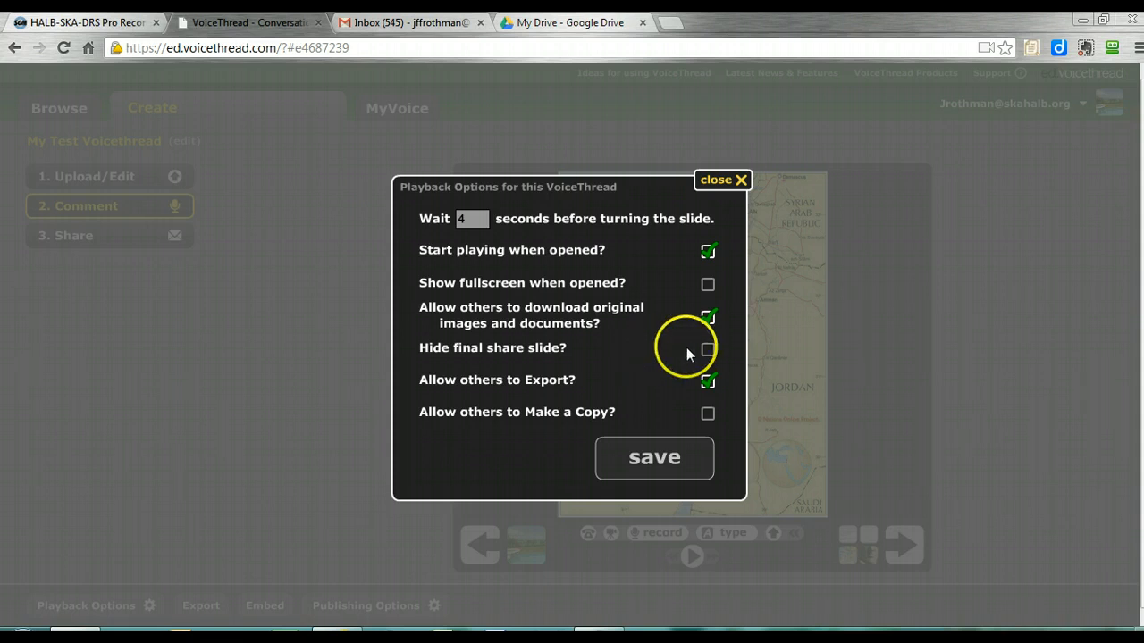
left_click(738, 180)
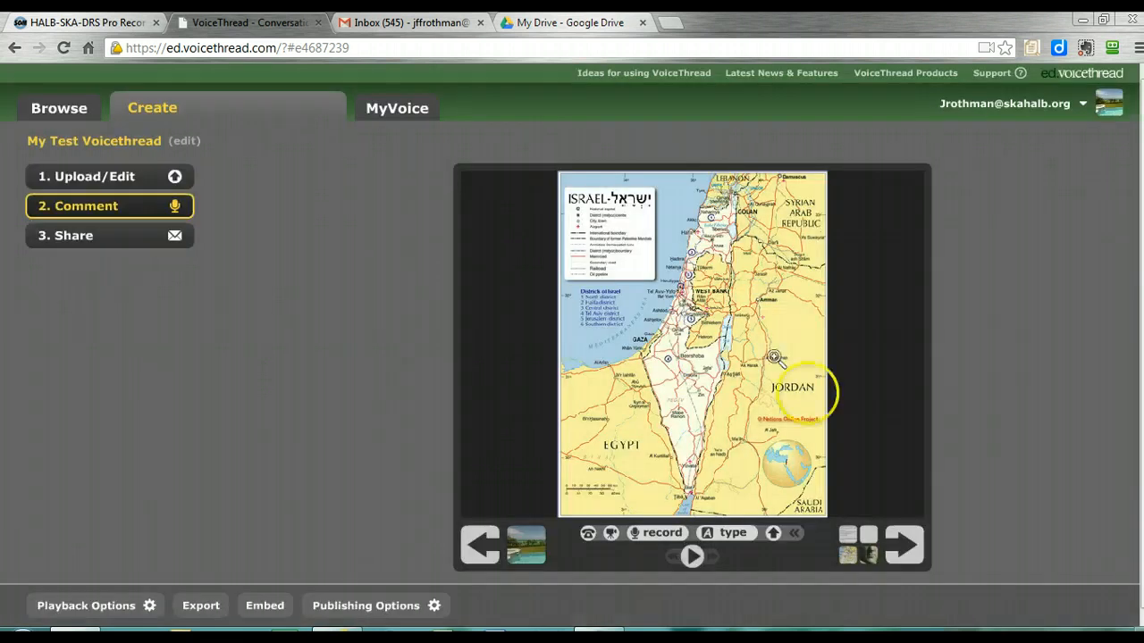
Inspect the final share slide, return to the first slide, and recheck the playback options without saving
left_click(904, 540)
left_click(912, 548)
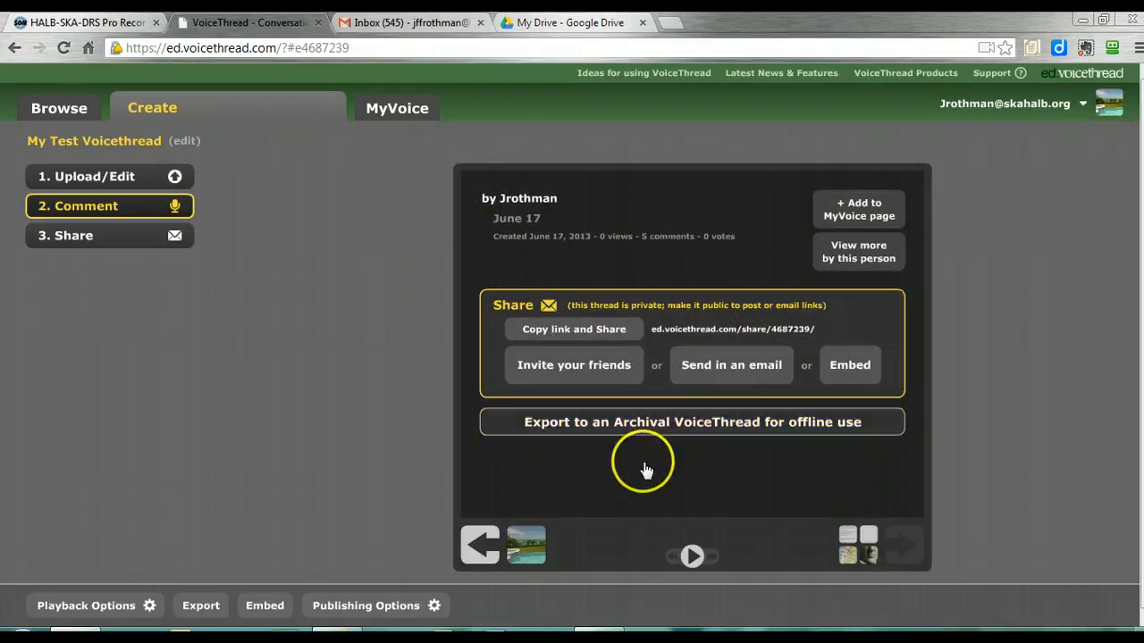
left_click(480, 543)
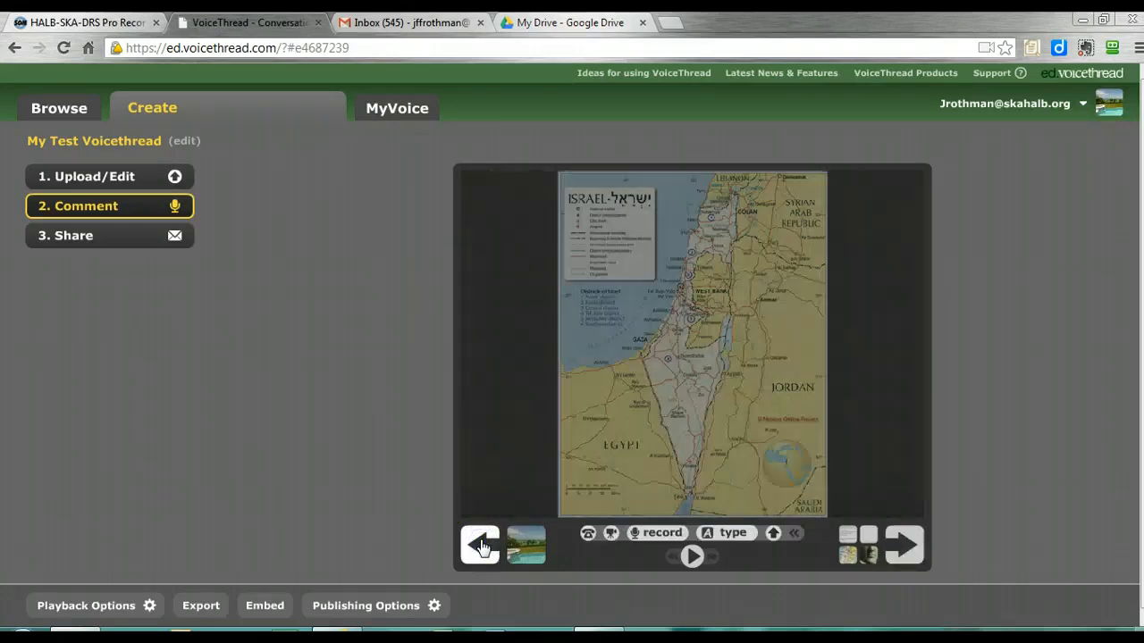
left_click(480, 543)
left_click(121, 606)
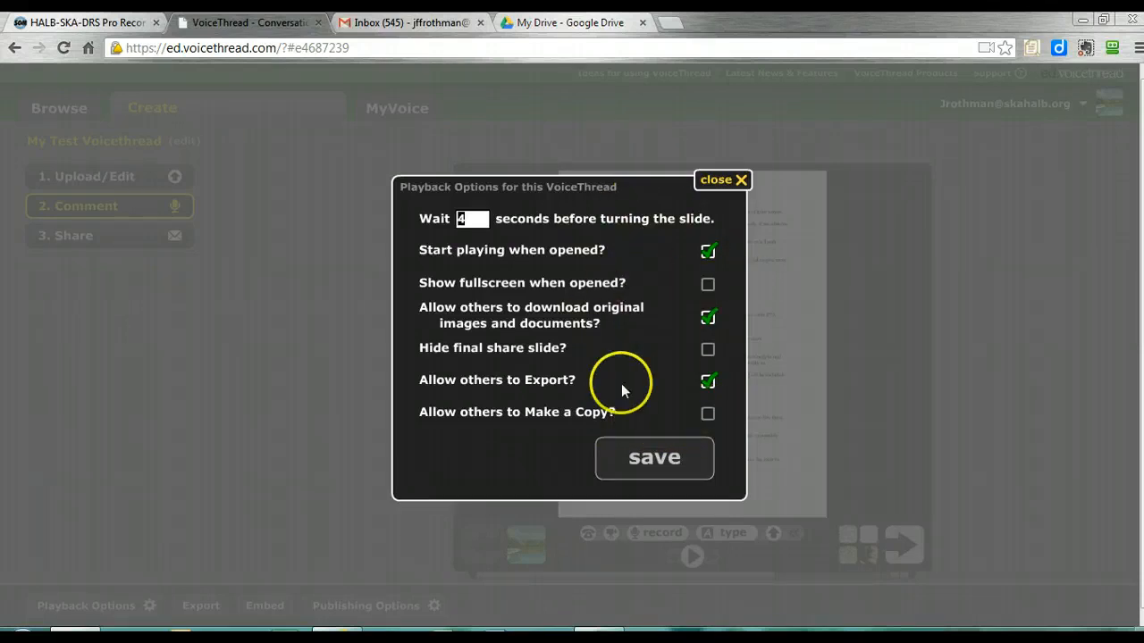
left_click(712, 183)
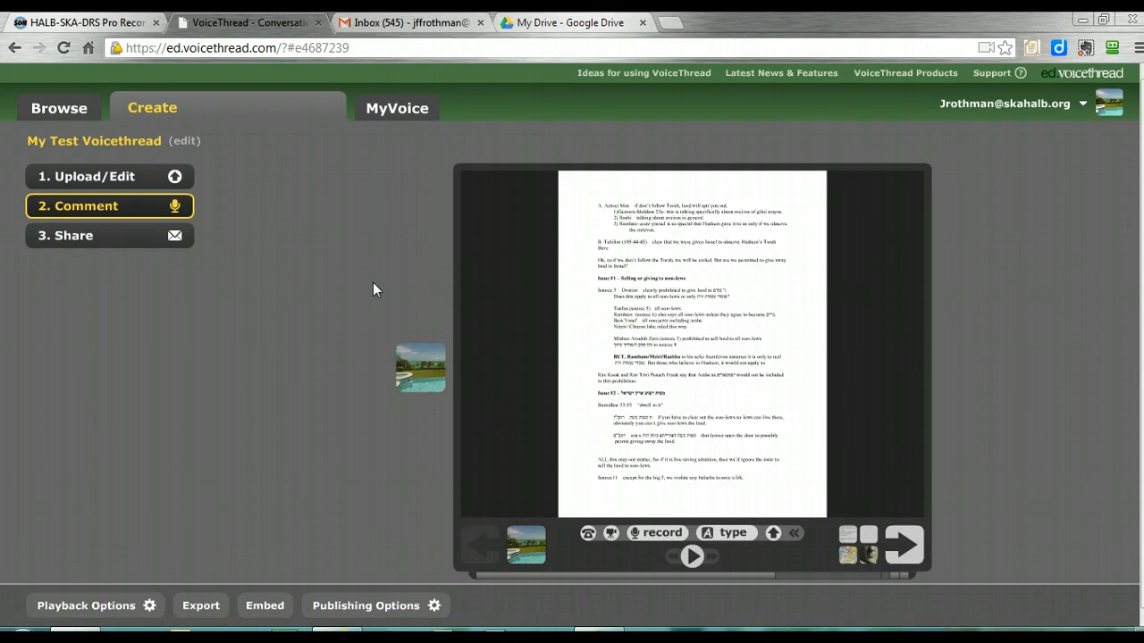
Copy a sharing link for My Test Voicethread that allows anyone to view and comment
left_click(136, 237)
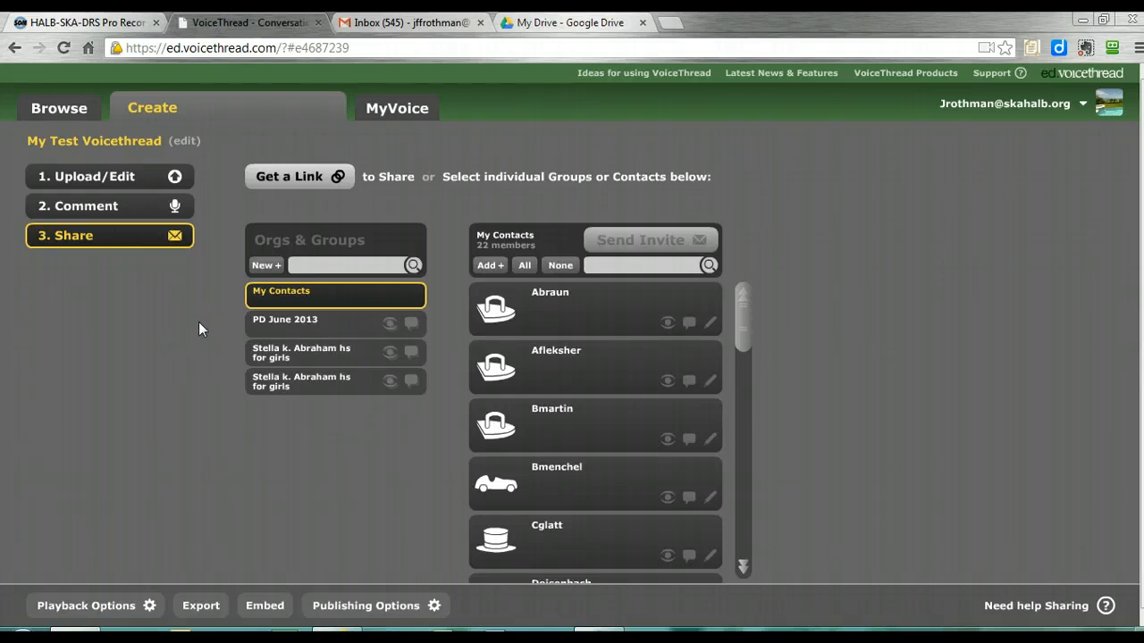
left_click(300, 177)
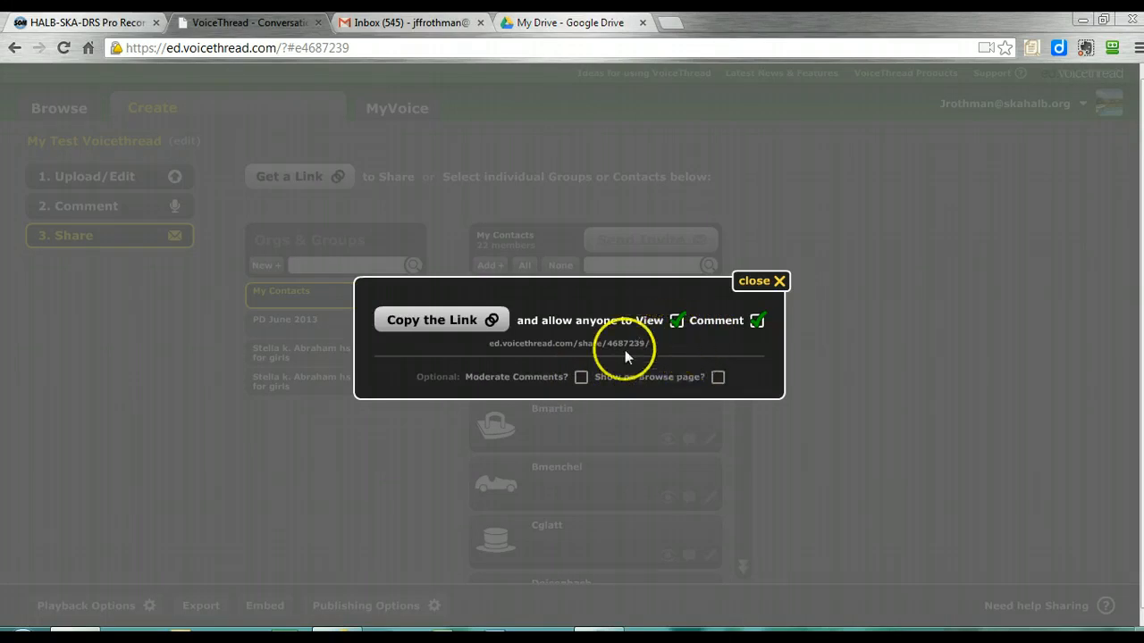
left_click(449, 324)
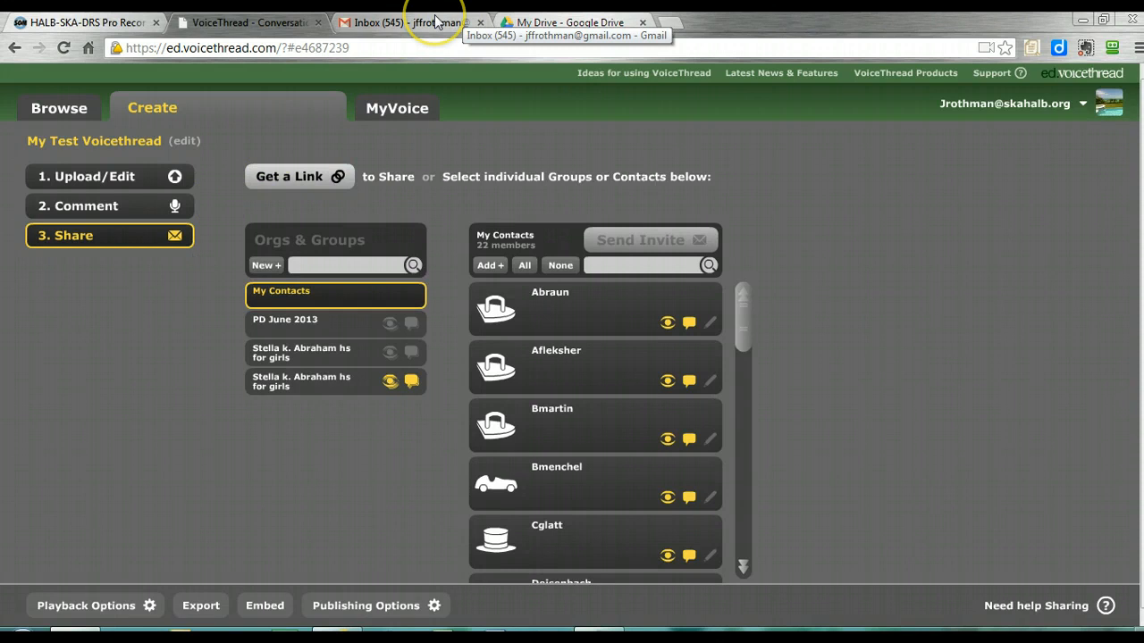
Return to the VoiceThread overview, switch to Gmail, and open the VoiceThread link in the newest email without a subject
left_click(404, 111)
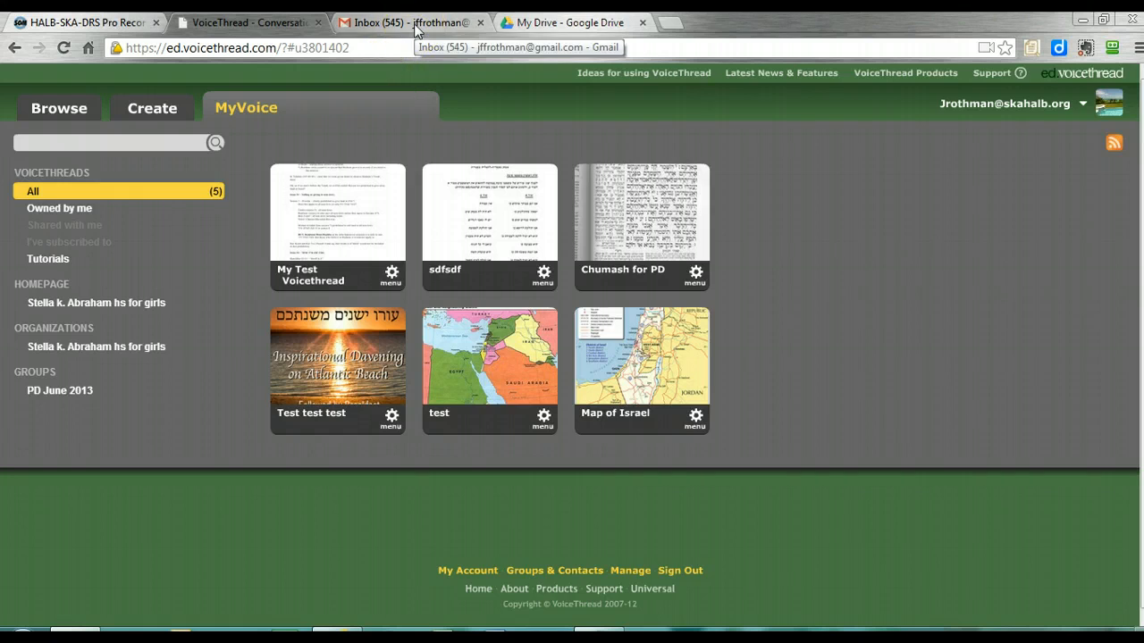
left_click(414, 27)
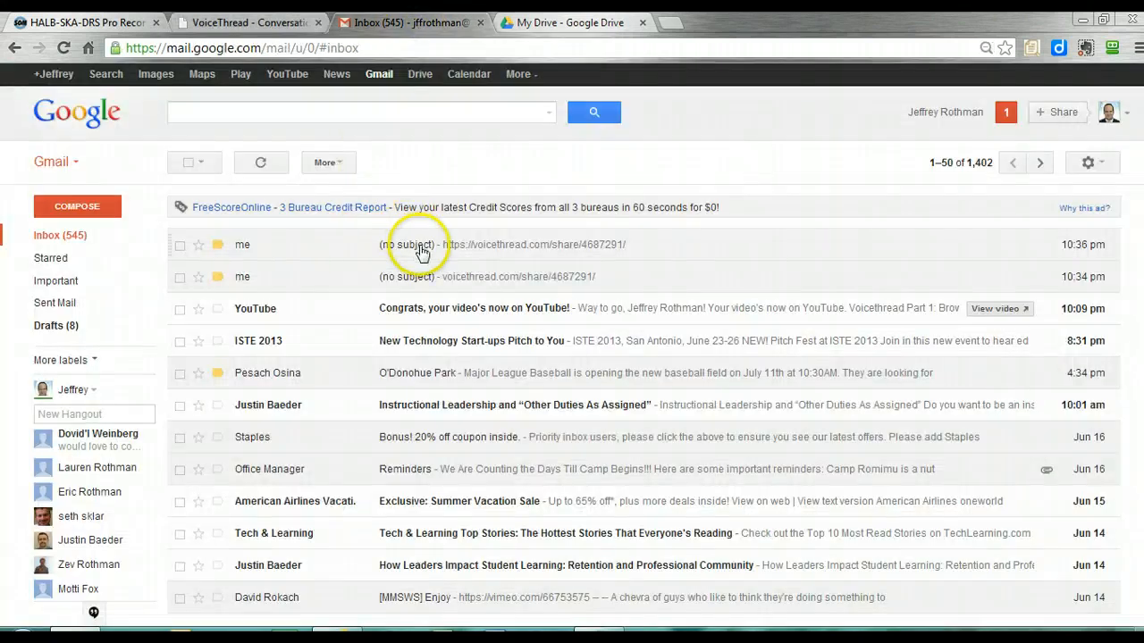
left_click(420, 249)
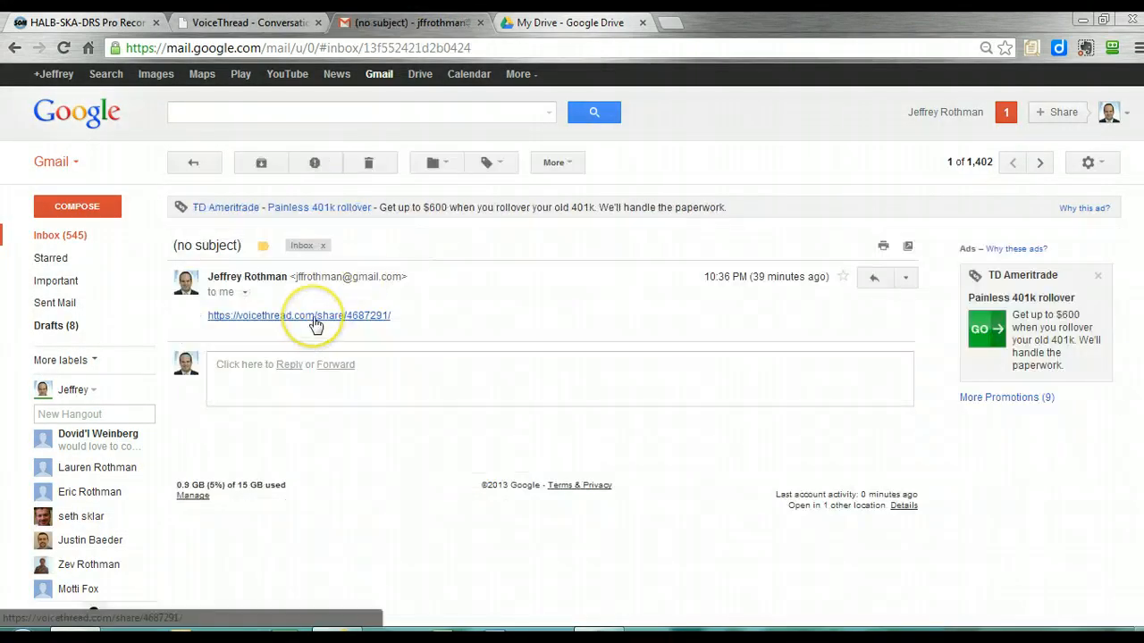
left_click(313, 318)
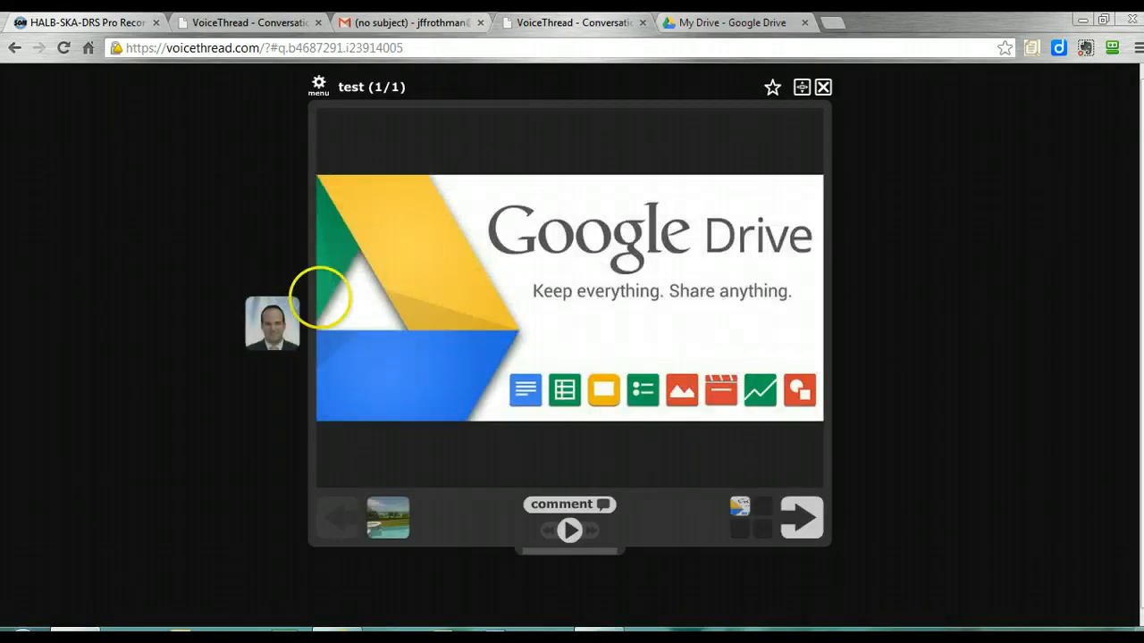
Play the comment on the Google Drive slide and adjust the computer's sound volume
left_click(597, 283)
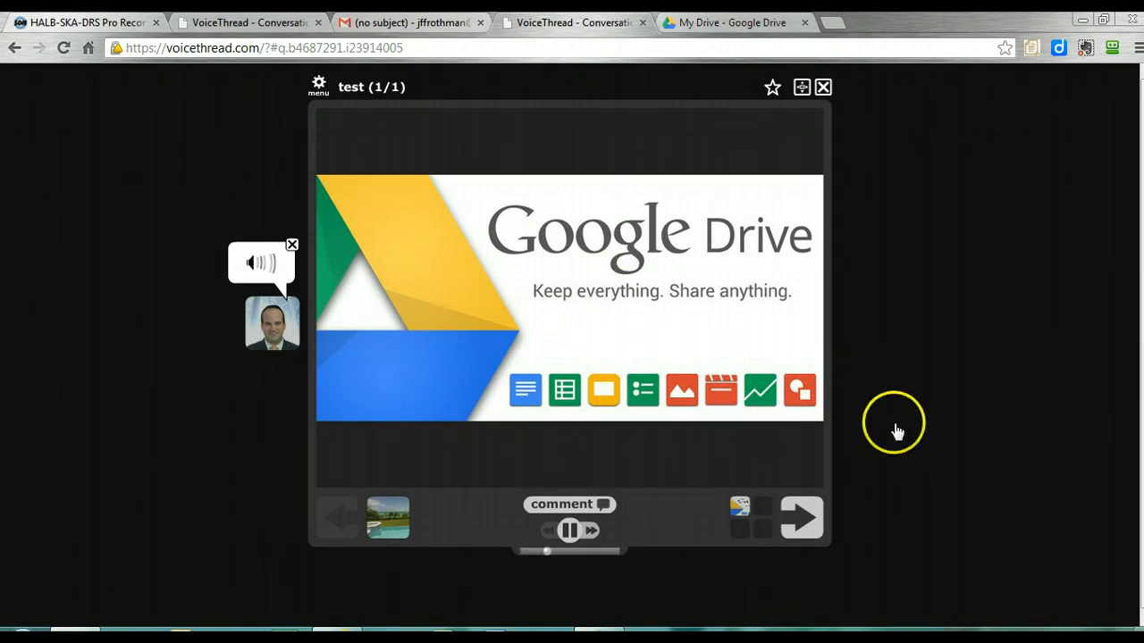
left_click(1063, 636)
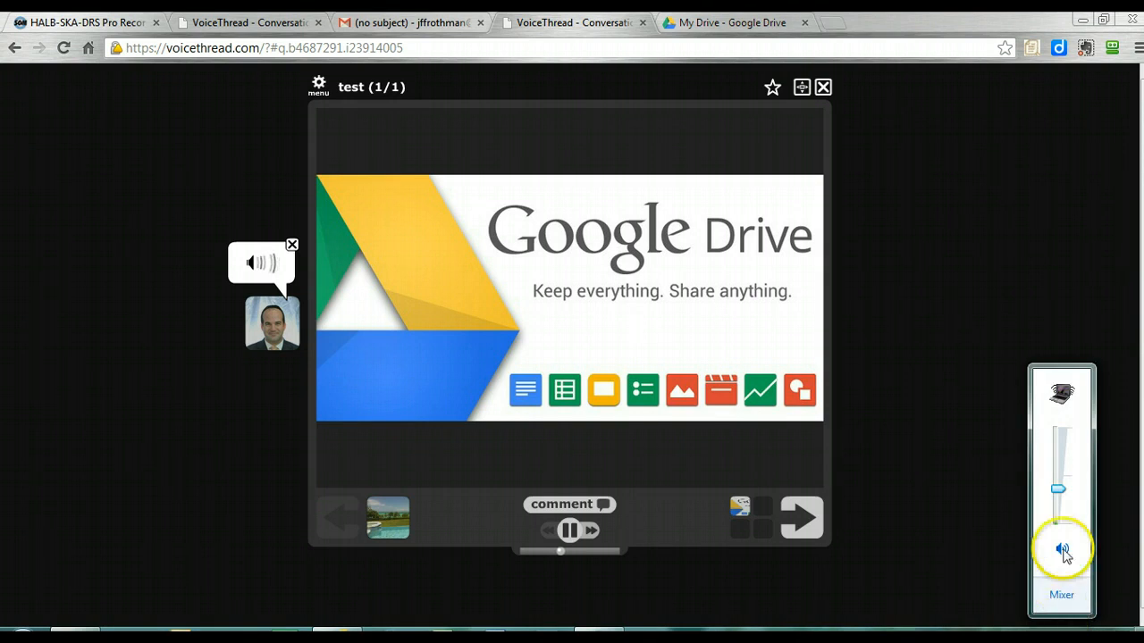
left_click(1060, 498)
left_click_drag(1059, 516, 1052, 441)
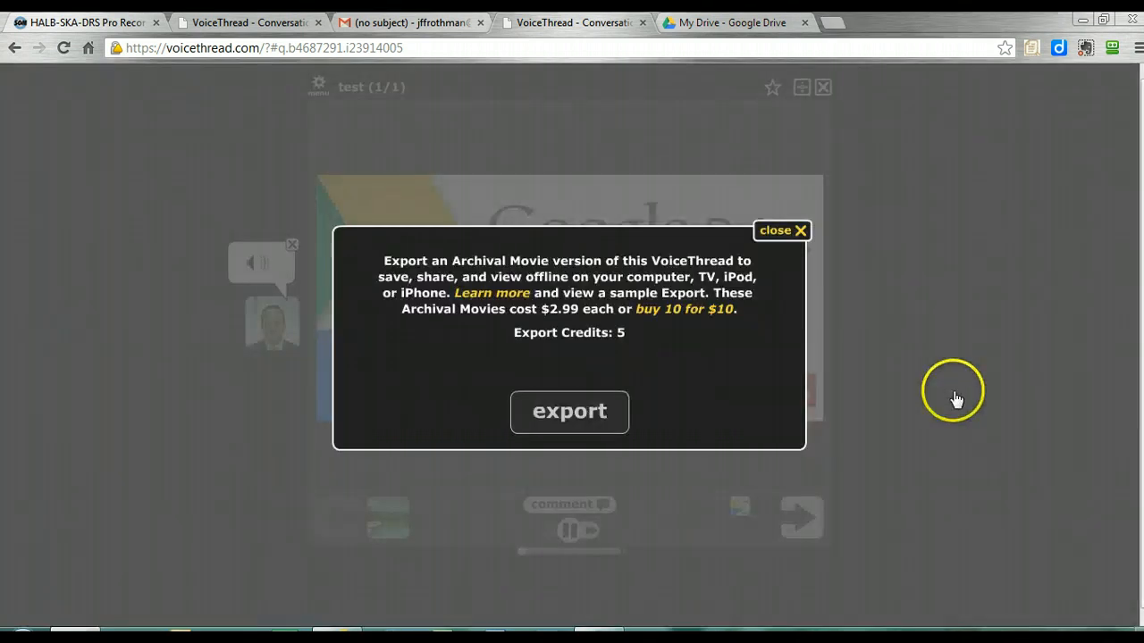
Close the export offer and add the Google Drive "test" VoiceThread to the MyVoice page
left_click(783, 234)
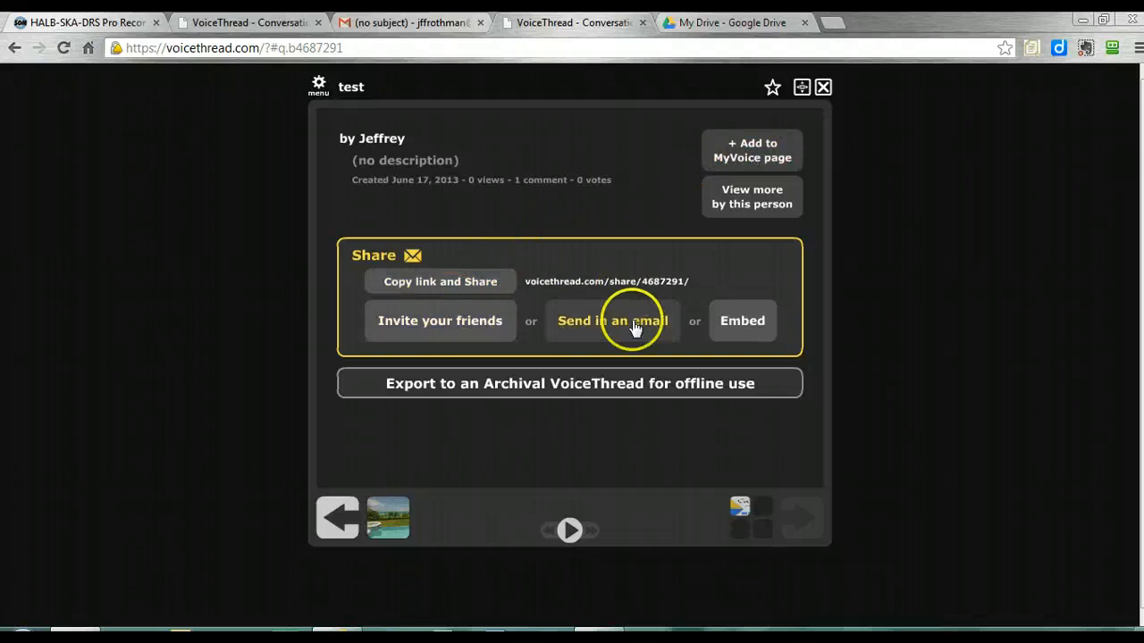
left_click(749, 157)
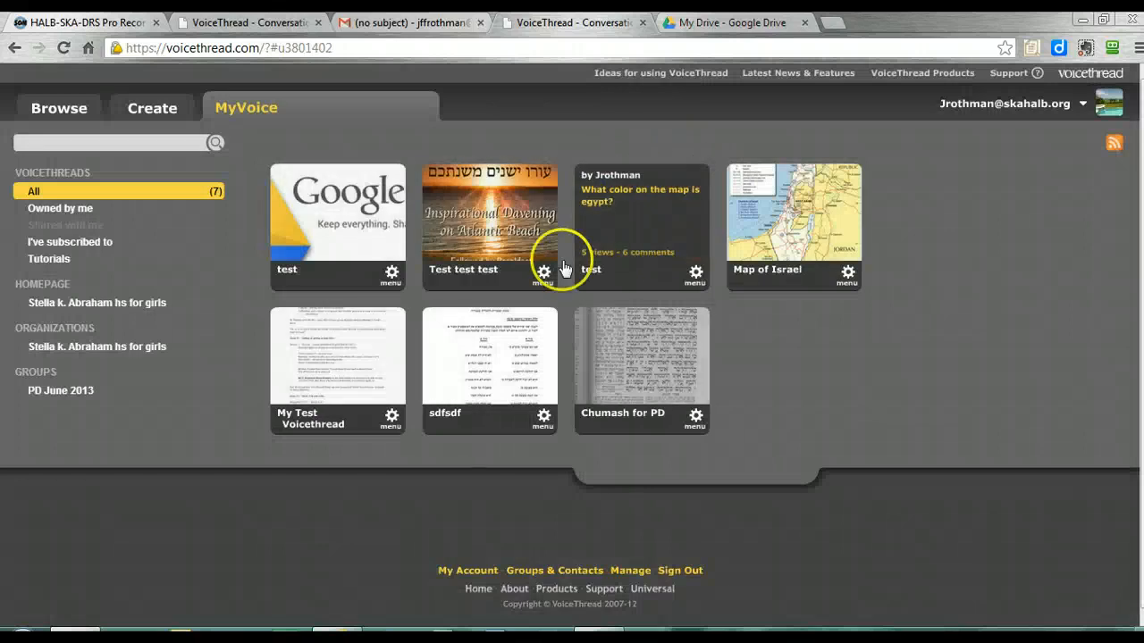
mouse_move(313, 230)
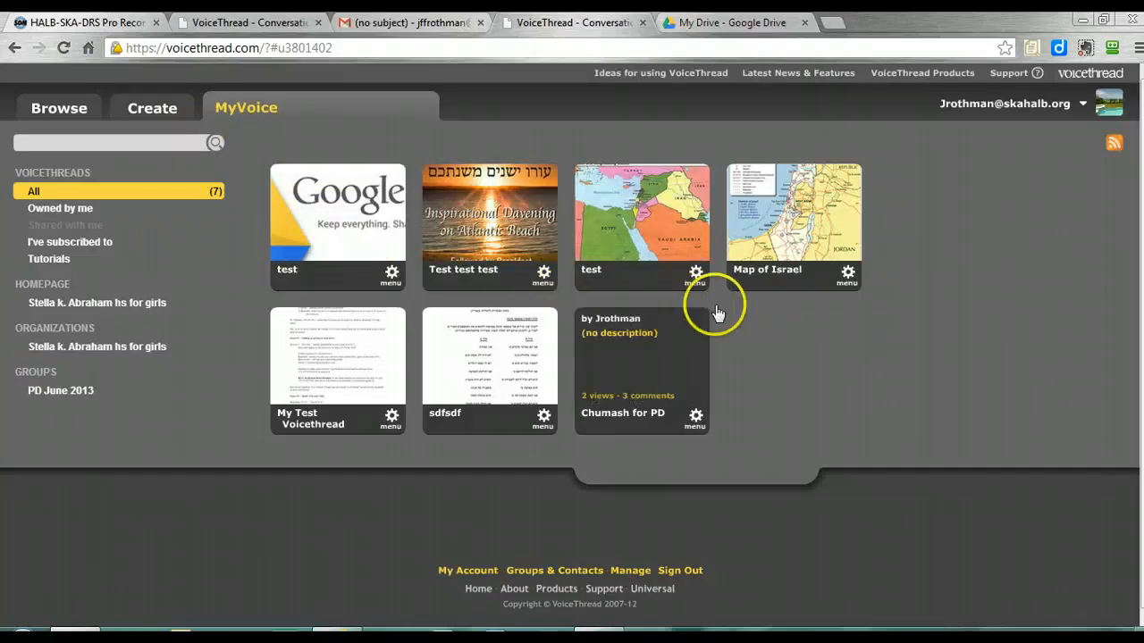
Open the sharing settings of My Test Voicethread and list the members of the second "Stella k. Abraham hs for girls" entry
left_click(390, 416)
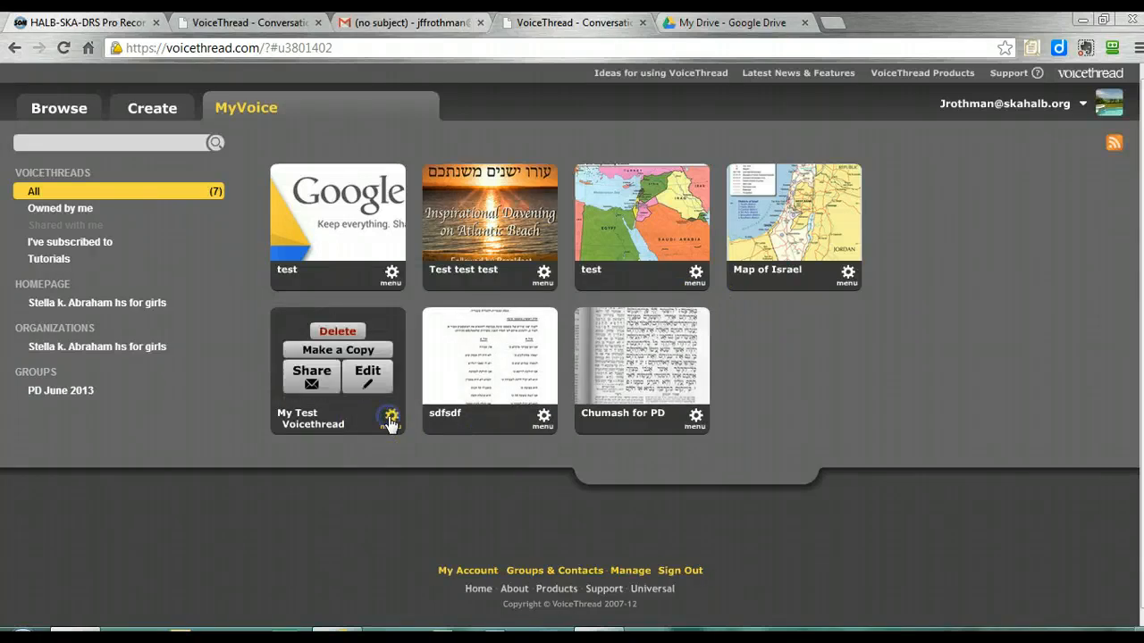
left_click(336, 377)
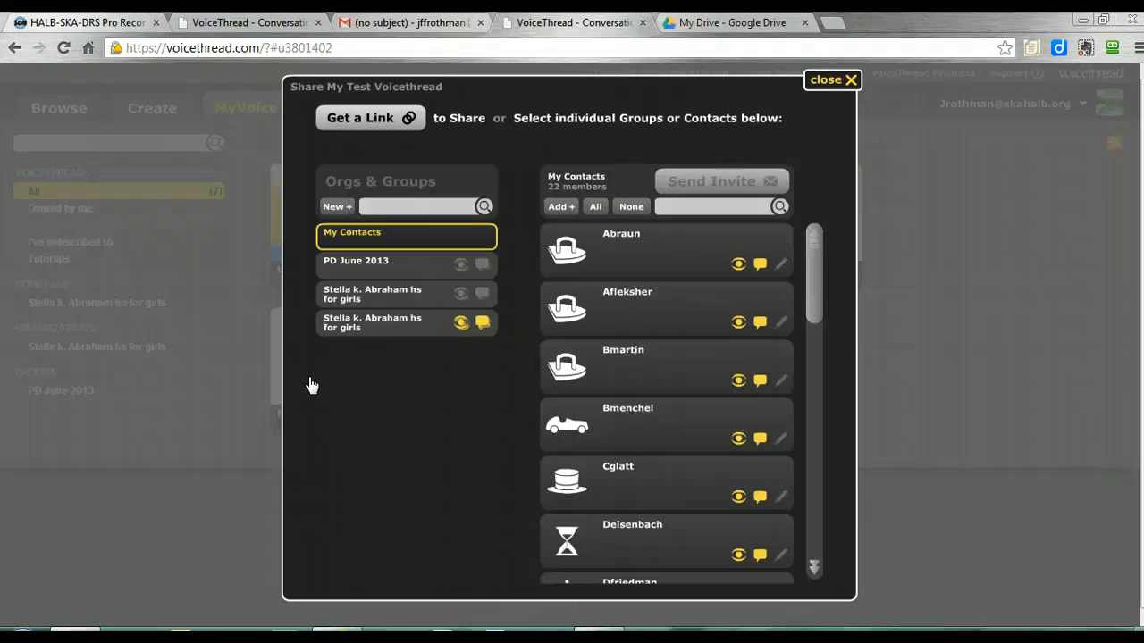
left_click(399, 324)
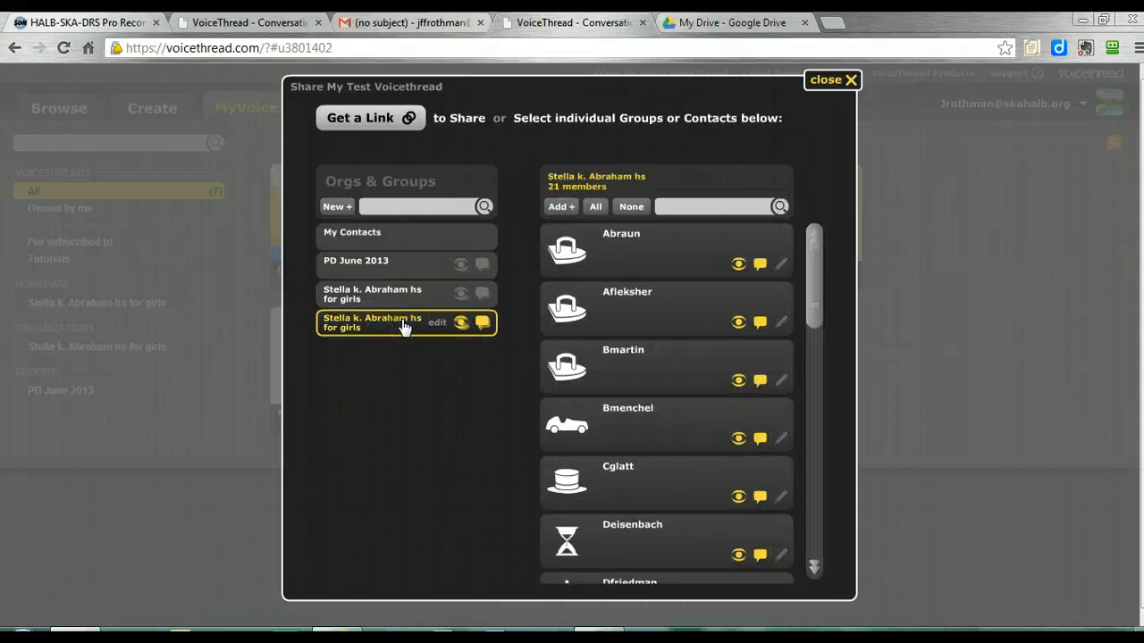
mouse_move(816, 242)
left_mouse_down()
mouse_move(828, 327)
mouse_move(816, 244)
left_mouse_up()
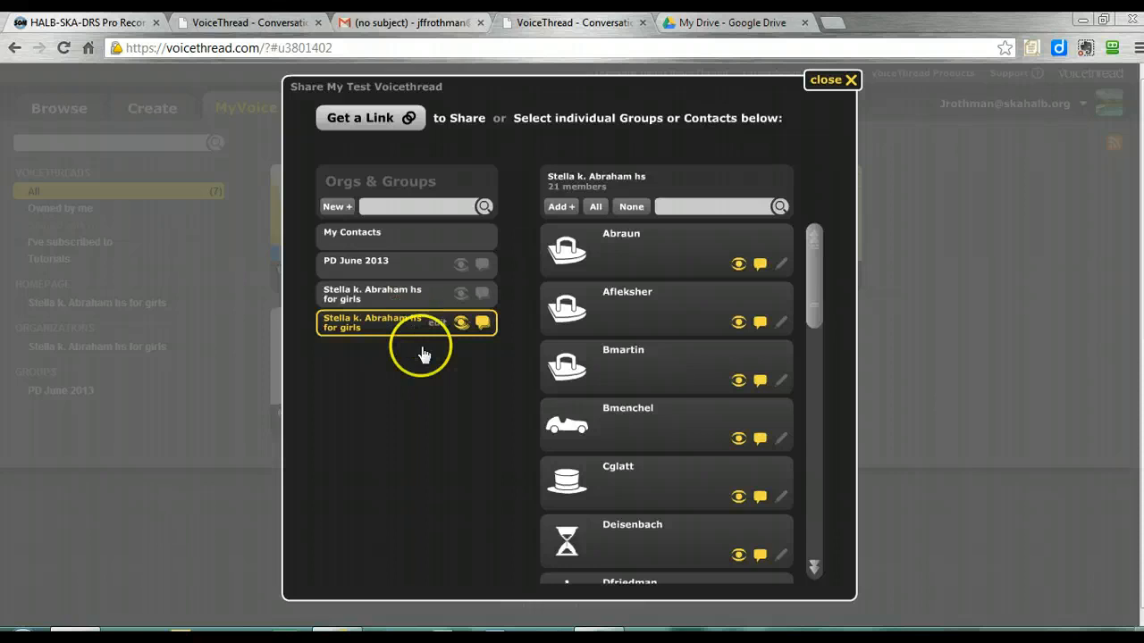
Select all members of the group, check their view and comment permissions, and close the sharing settings
left_click(598, 208)
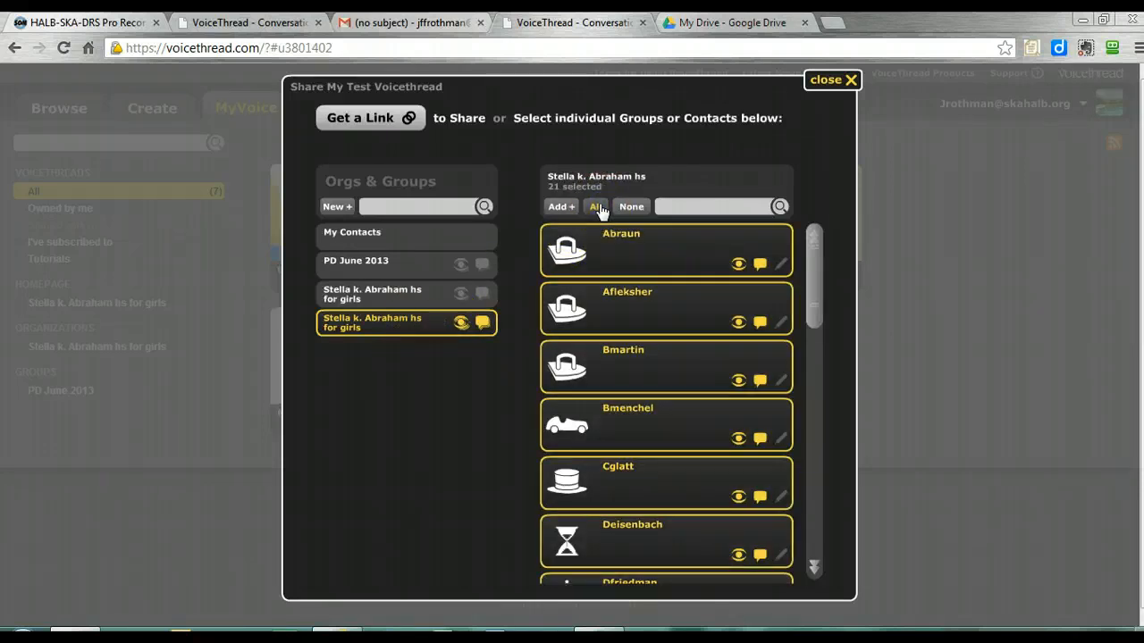
left_click(757, 266)
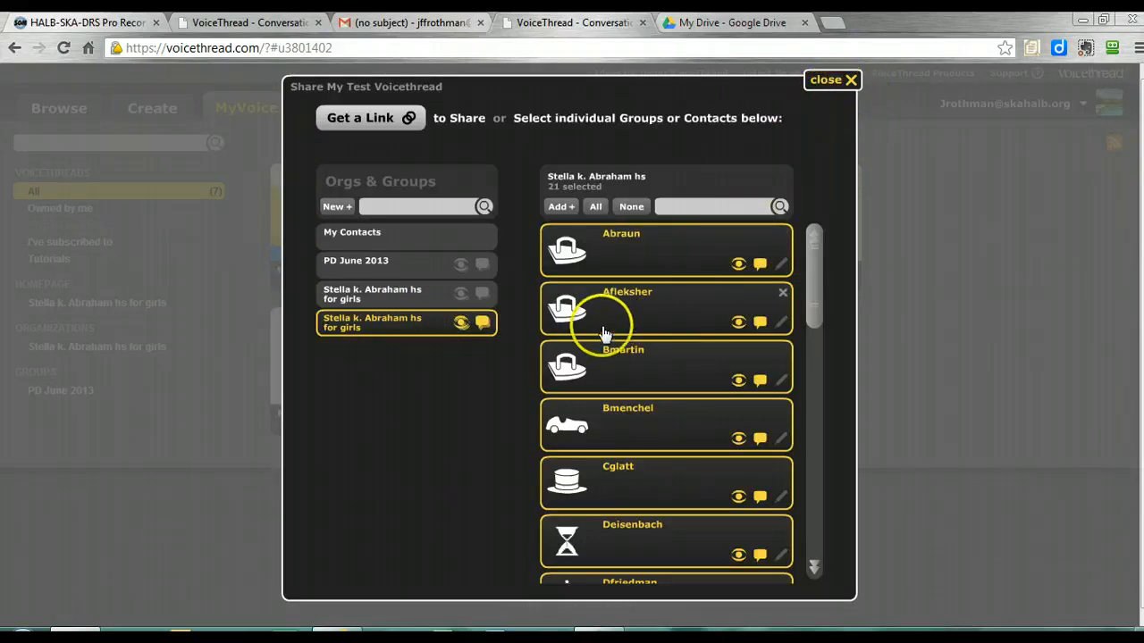
left_click(834, 80)
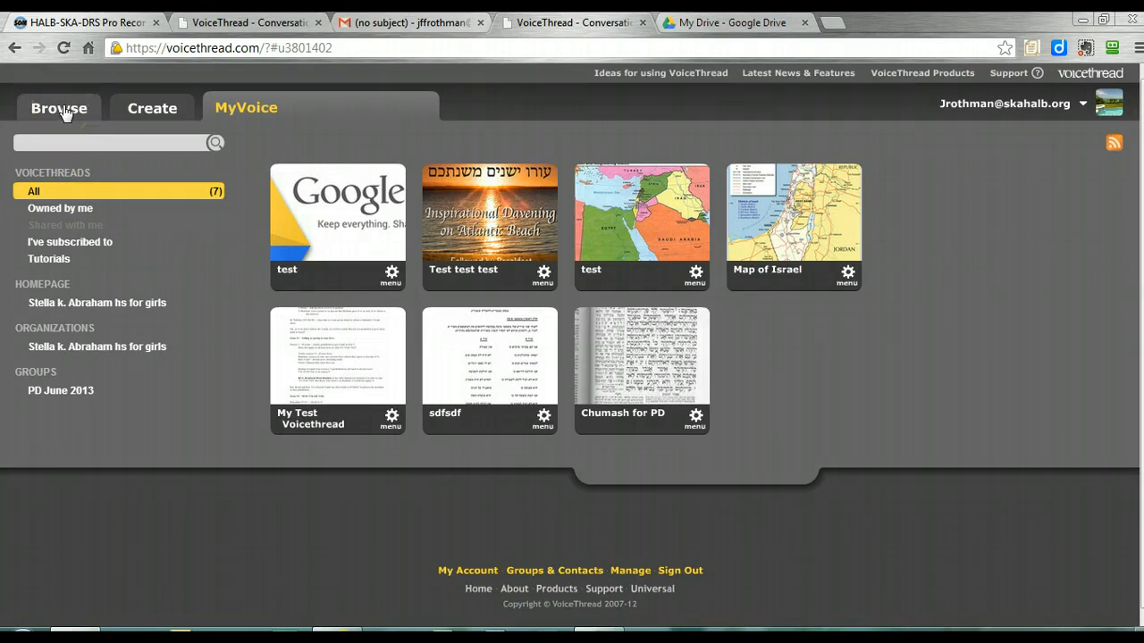
Look at the upload sources for a new VoiceThread and return to the MyVoice page
left_click(141, 109)
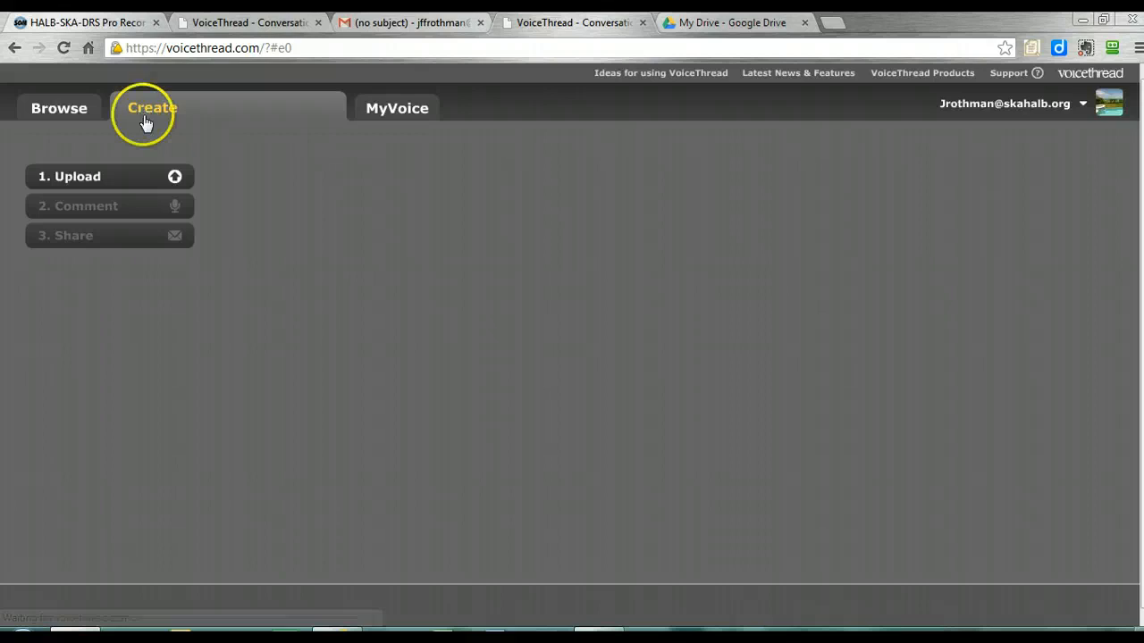
left_click(126, 177)
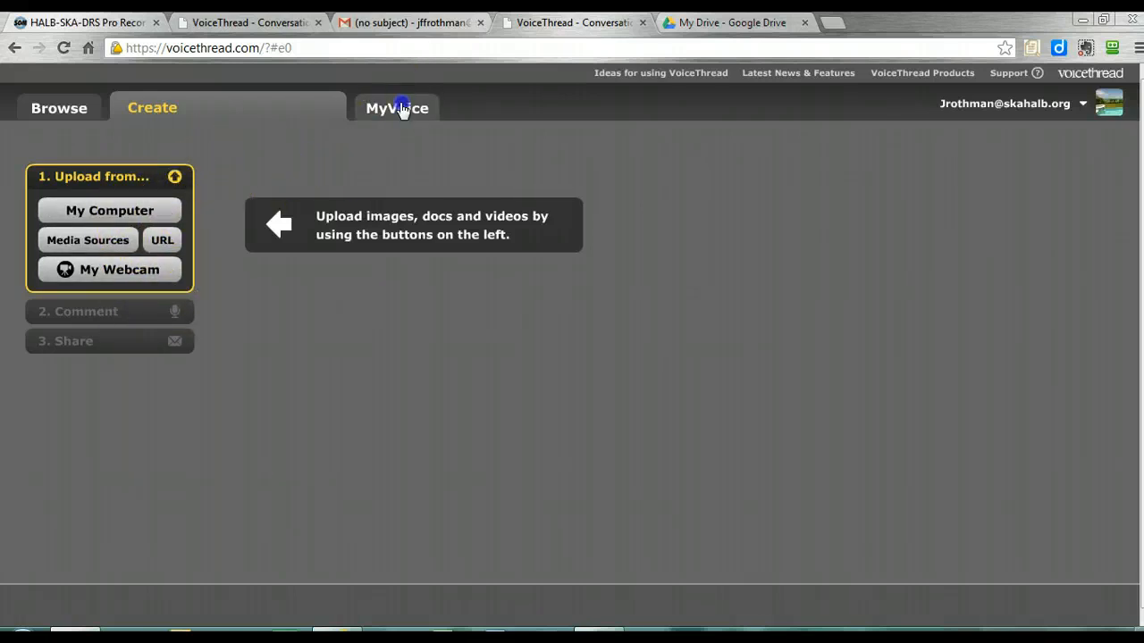
left_click(400, 108)
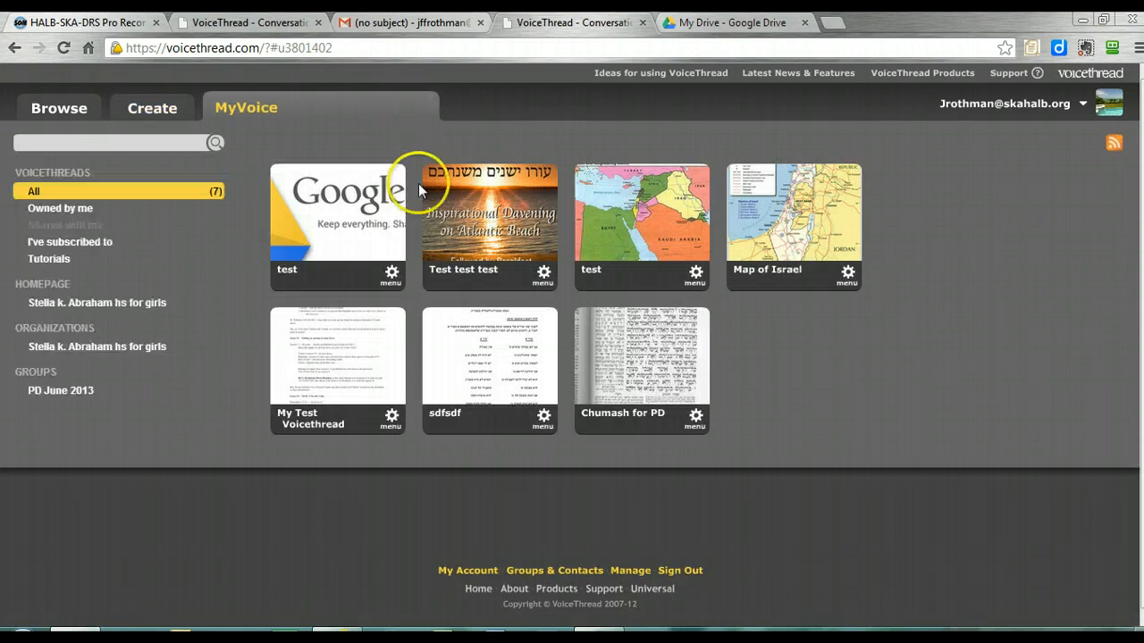
Open the Google Drive "test" VoiceThread, go to its slide, show the available comment methods, and close the VoiceThread
left_click(366, 231)
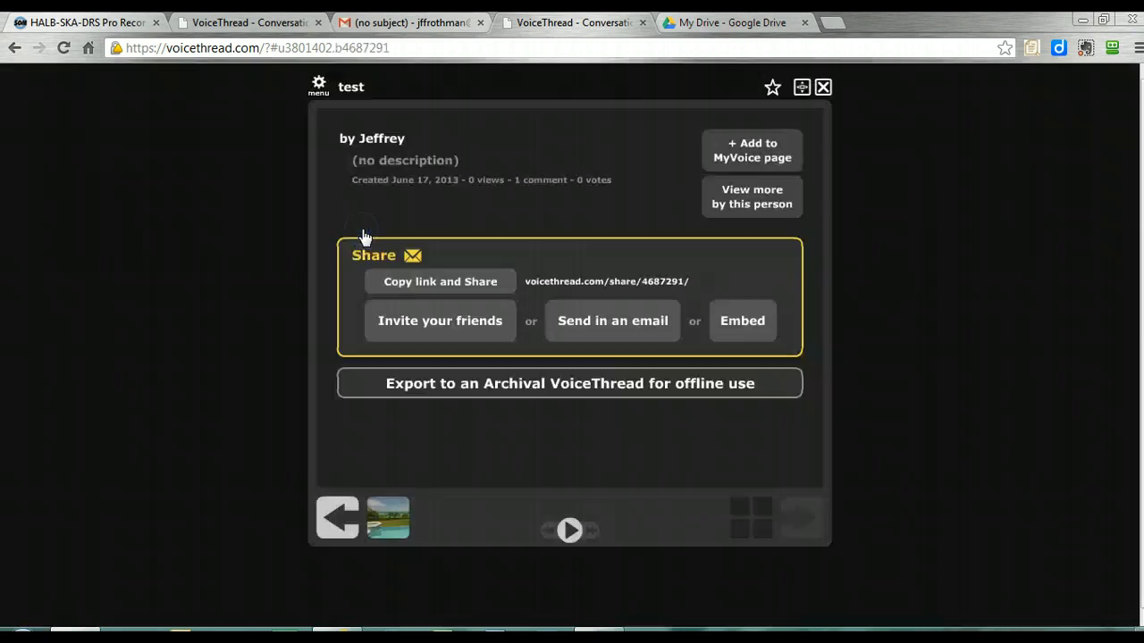
left_click(335, 520)
left_click(565, 502)
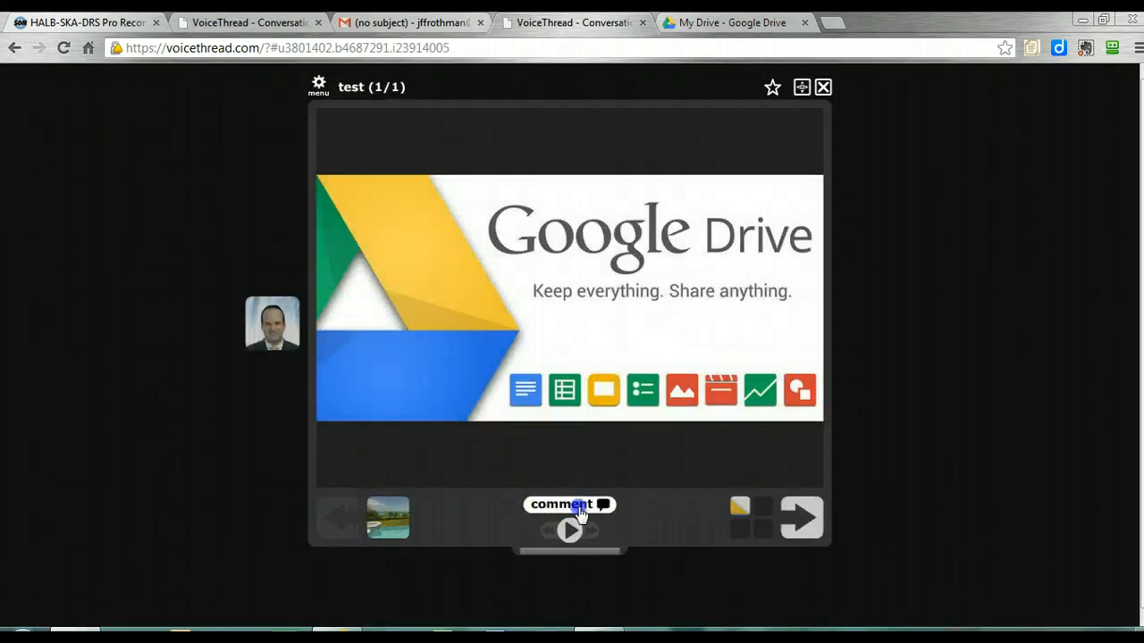
left_click(640, 508)
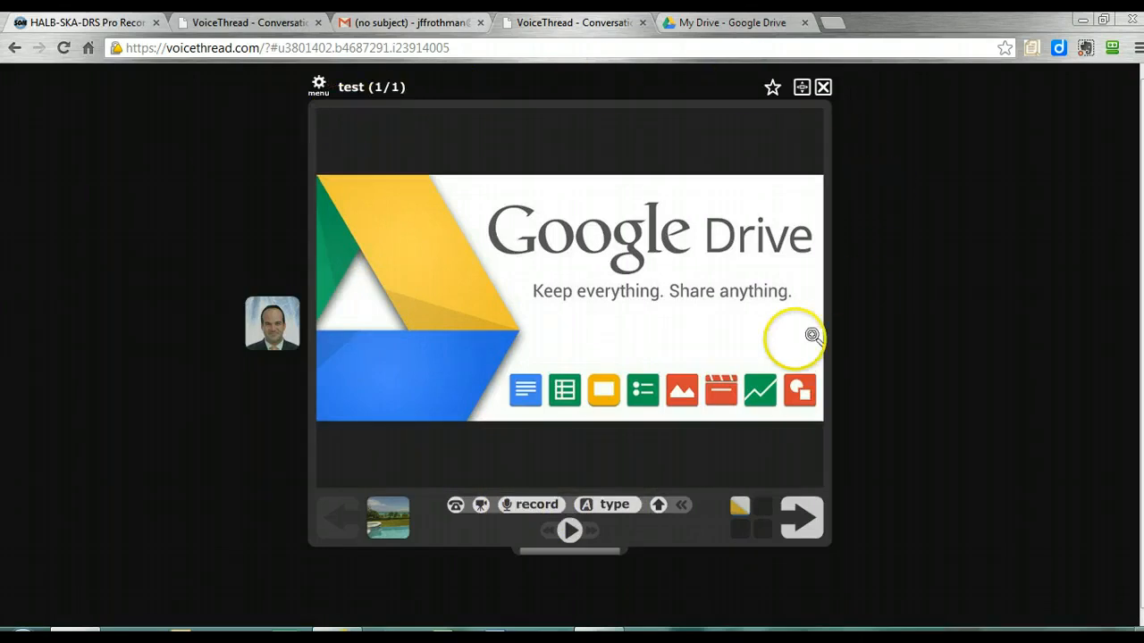
left_click(823, 87)
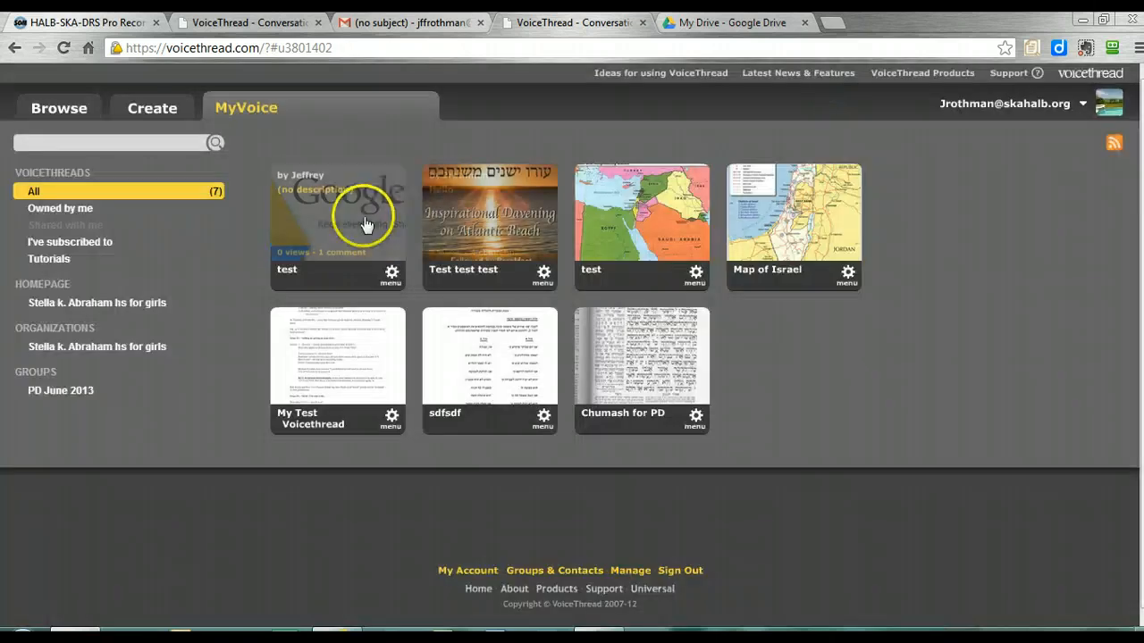
Show the options available for the shared Google Drive "test" VoiceThread on the MyVoice page
left_click(393, 279)
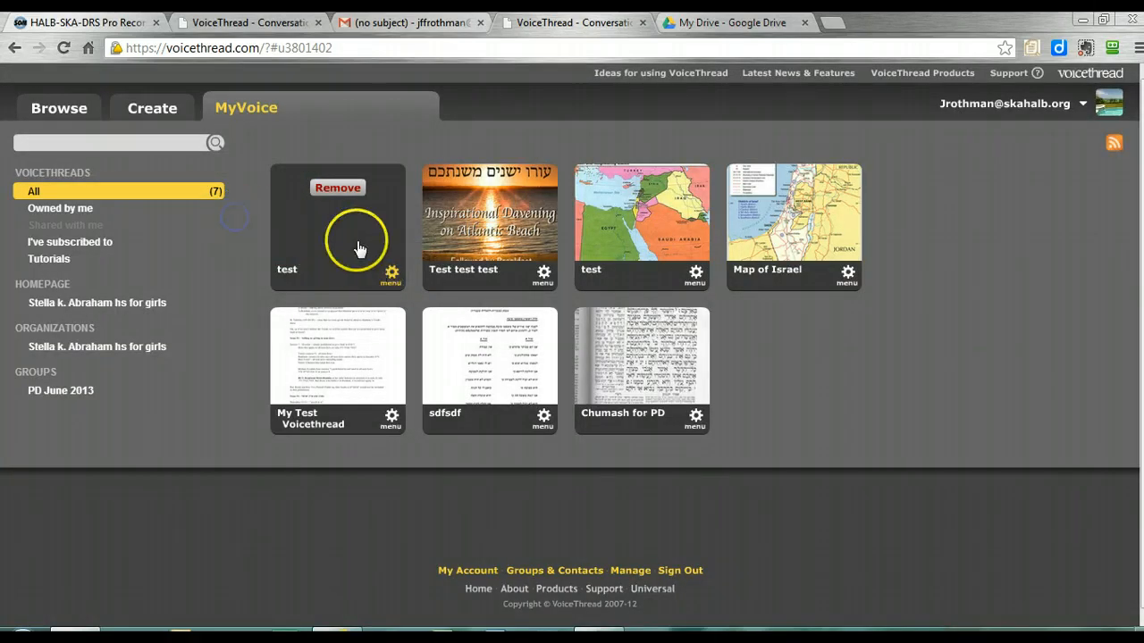
left_click(392, 280)
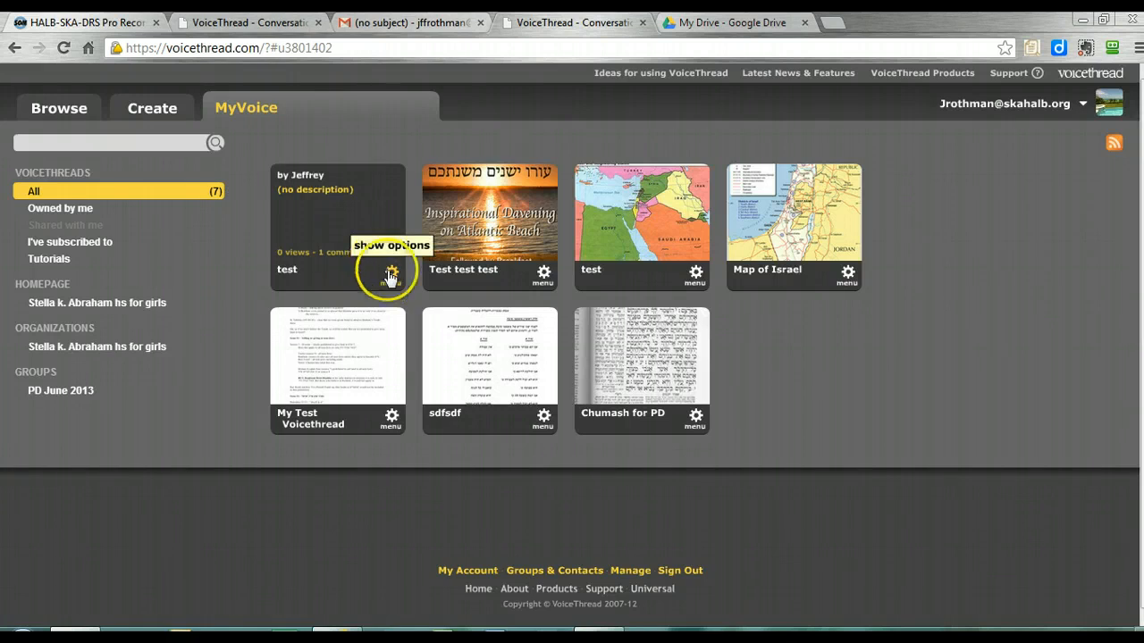
left_click(392, 277)
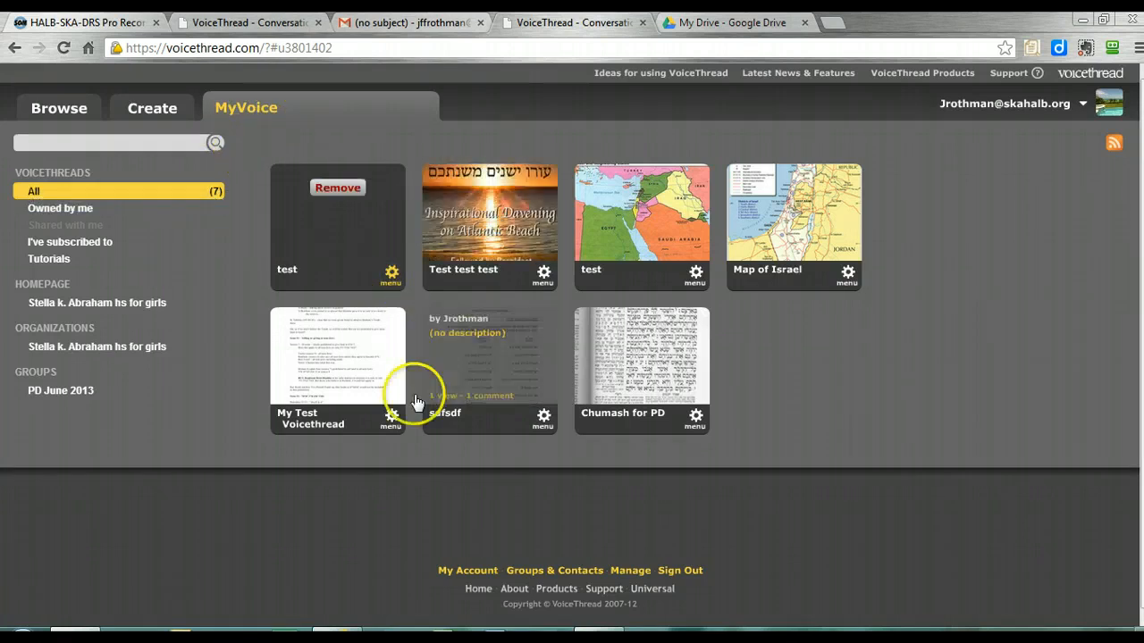
Open the sharing settings of My Test Voicethread, check the link-sharing options, and return to the groups and contacts
left_click(392, 416)
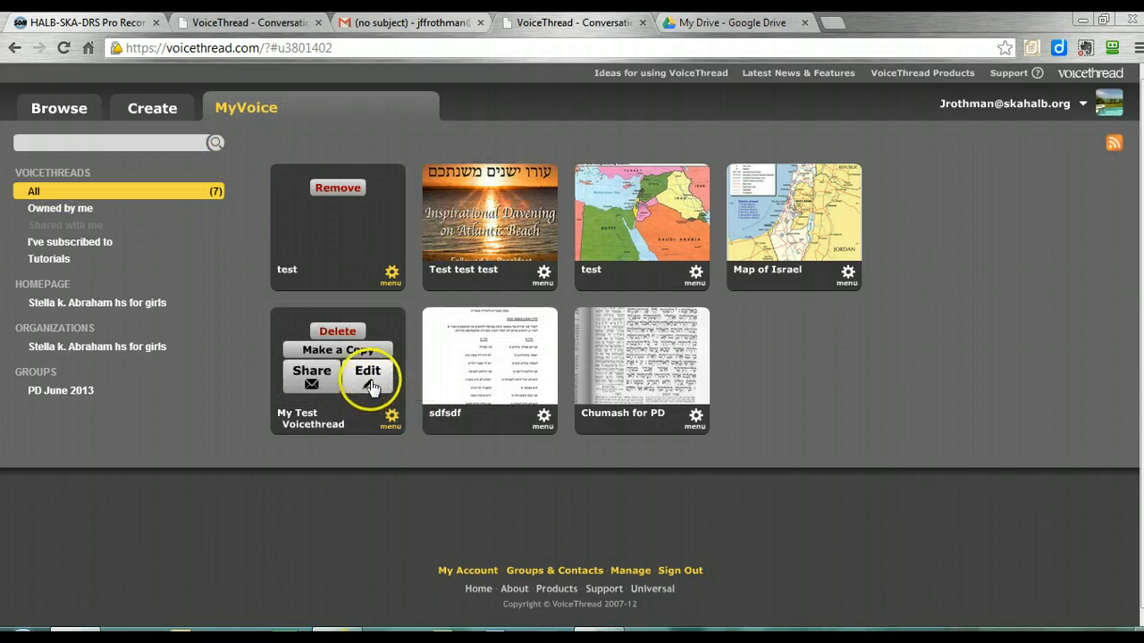
left_click(309, 376)
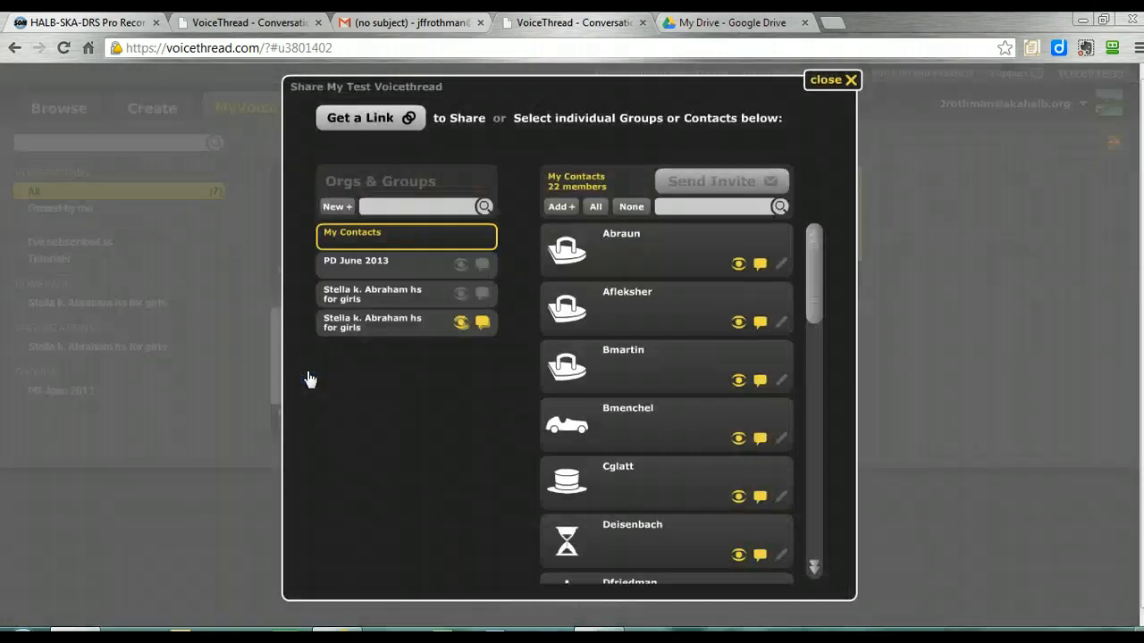
left_click(372, 119)
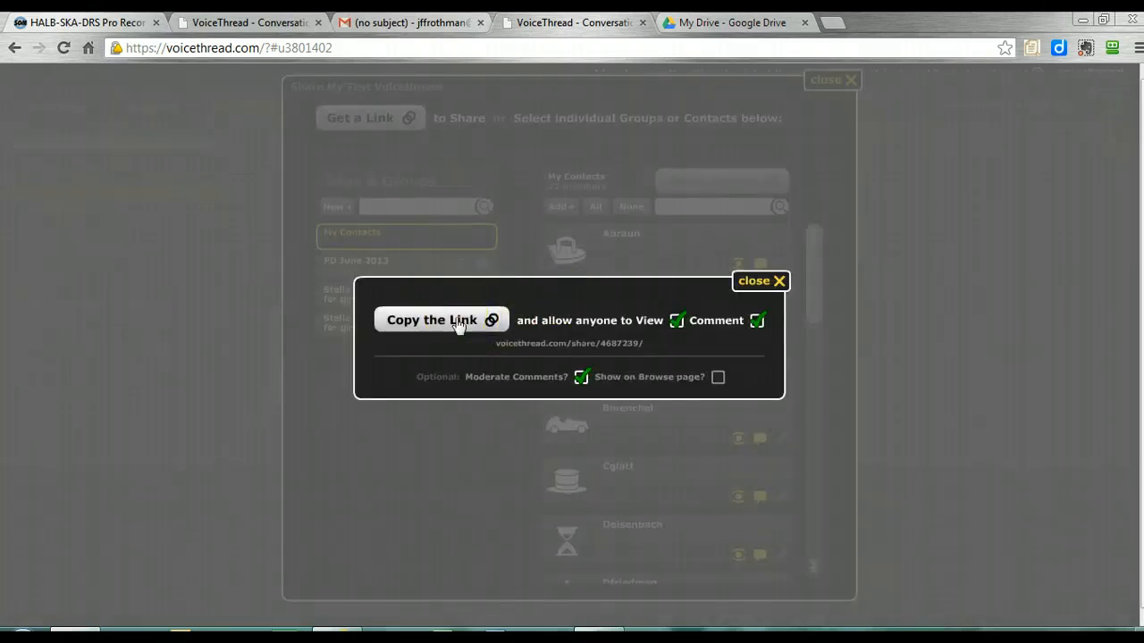
left_click(908, 235)
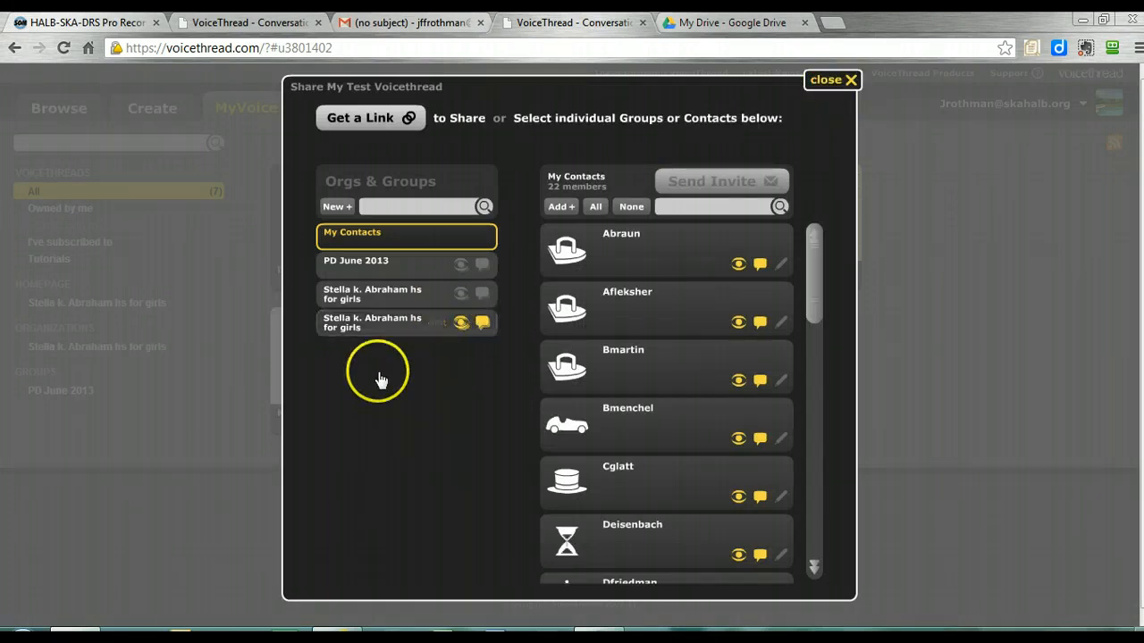
List the members of the second "Stella k. Abraham hs for girls" entry, select them all, and clear the selection
left_click(387, 336)
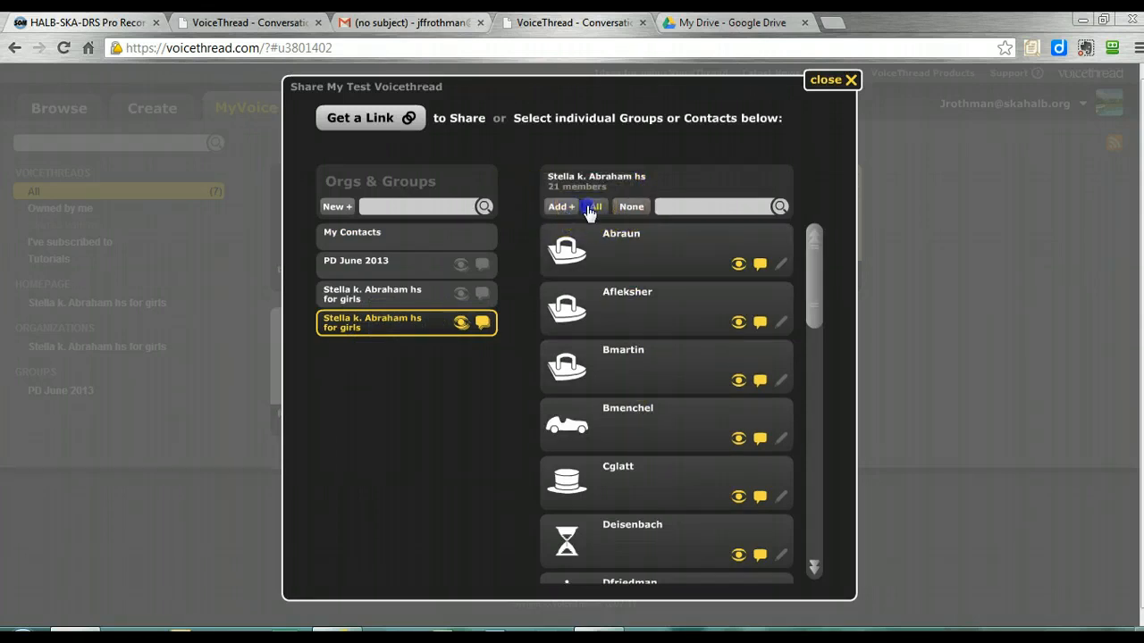
left_click(592, 208)
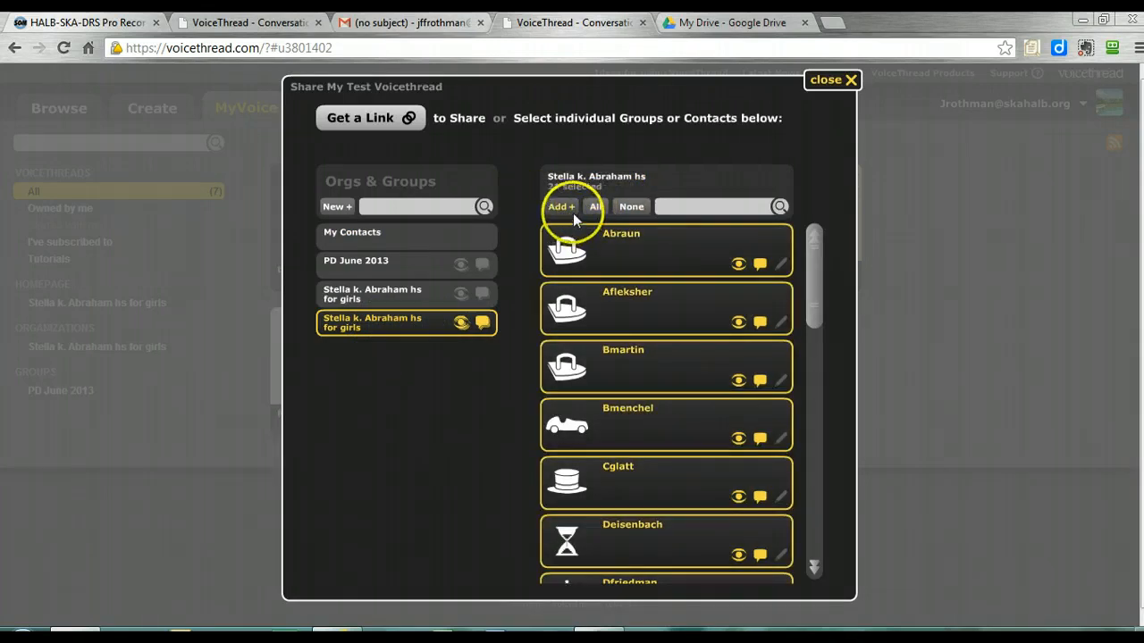
left_click(631, 206)
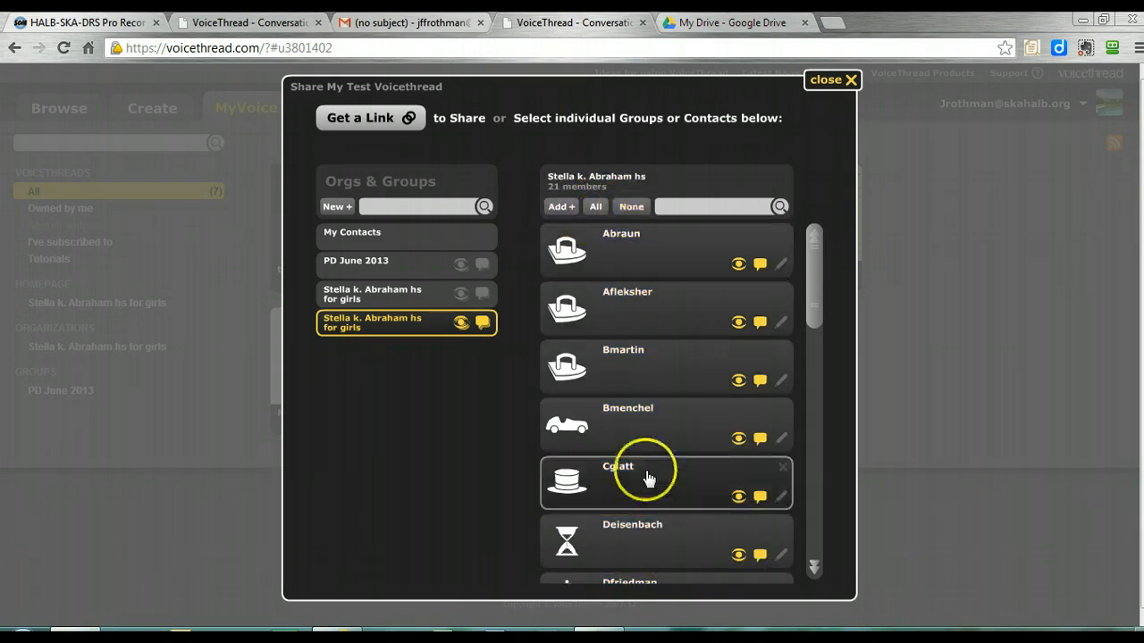
Select the group's first member, try toggling the view and comment permissions off and on, and close the sharing settings
left_click(681, 258)
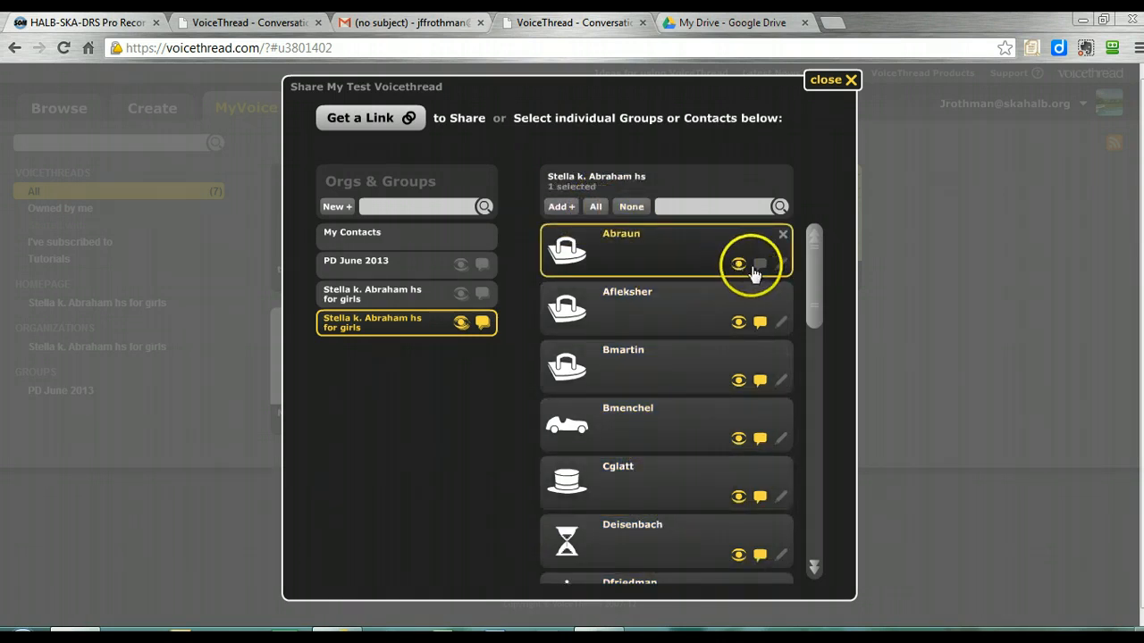
left_click(737, 265)
left_click(756, 264)
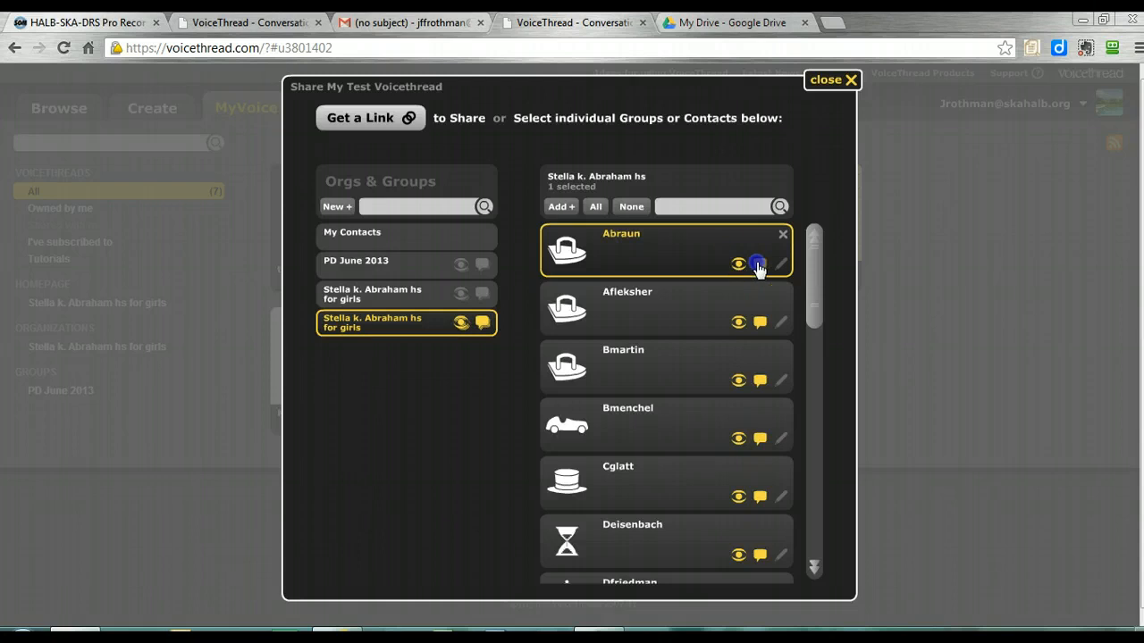
left_click(828, 81)
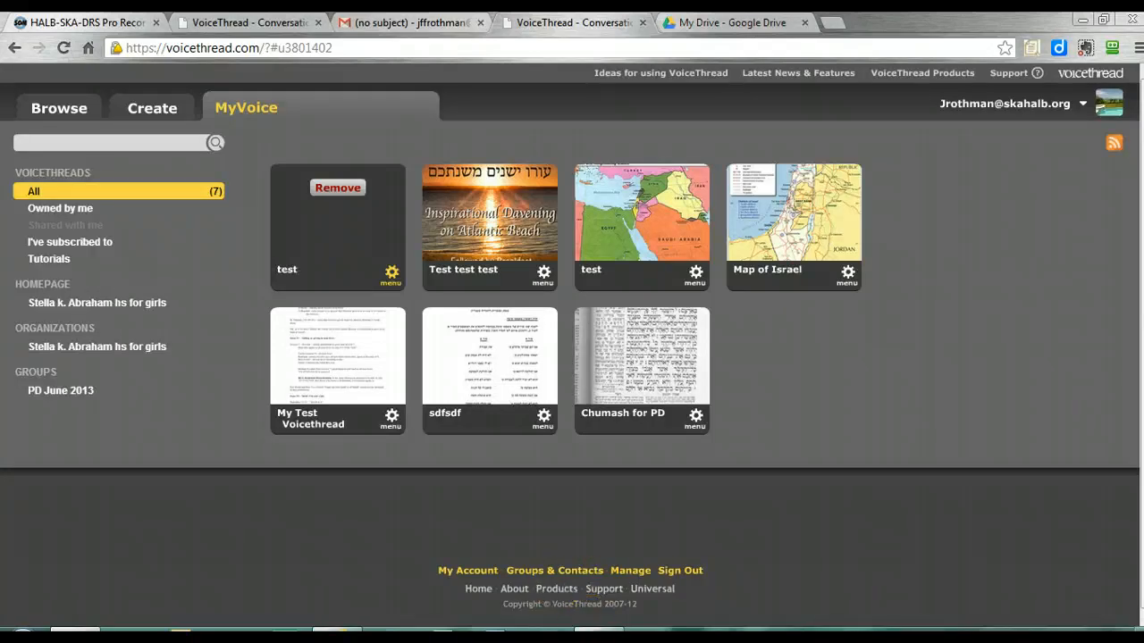
Switch to the Screencast-O-Matic window with the list of recordings
mouse_move(566, 630)
left_click(564, 605)
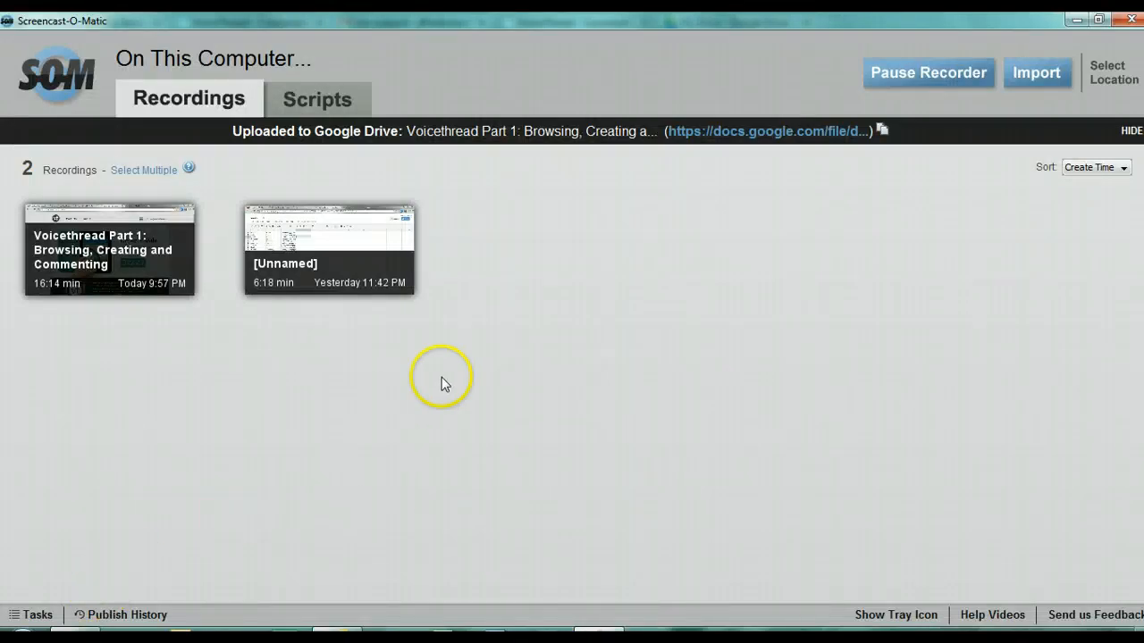